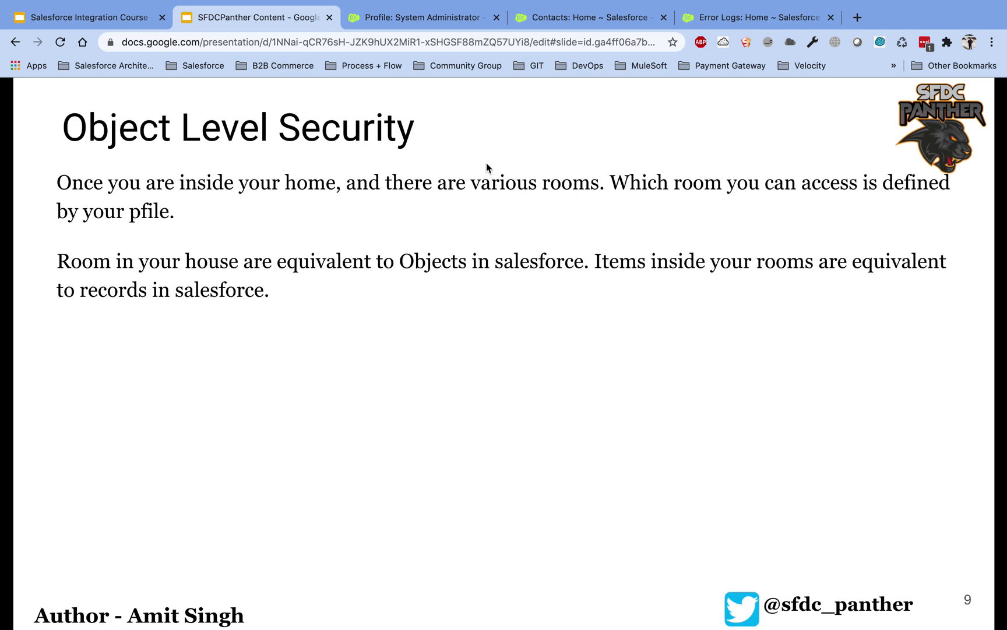
Open the user assigned to the System Administrator - Cloned profile separately, keeping the profile's detail page available.
key("Right")
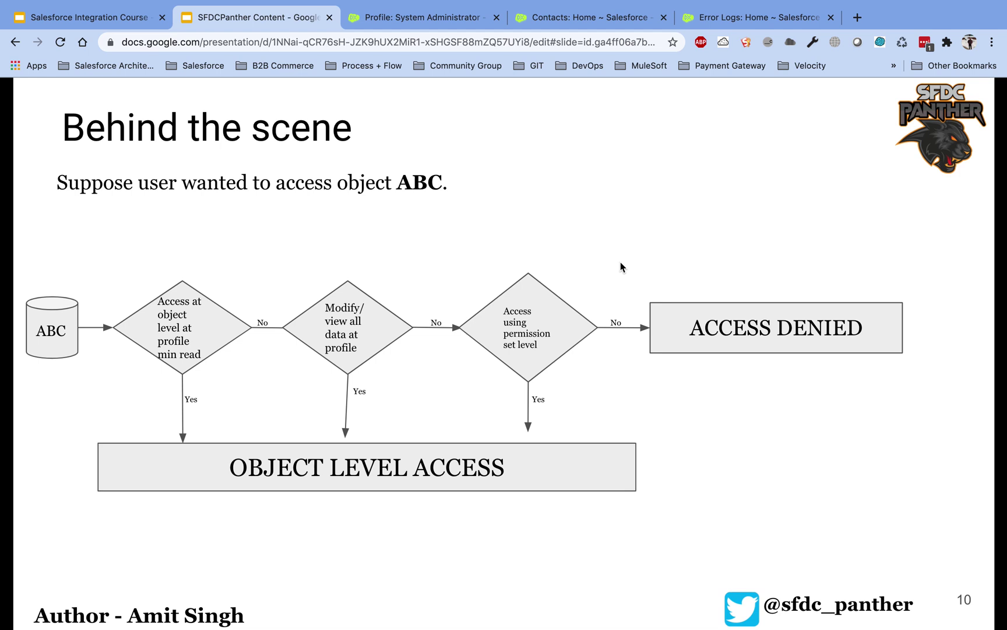
left_click(413, 18)
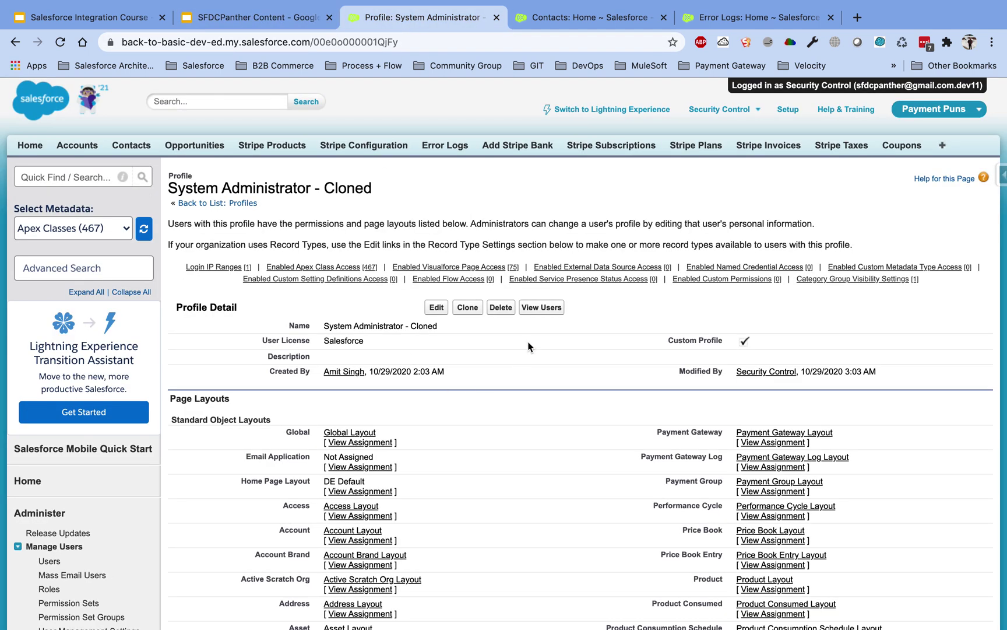
left_click(531, 312)
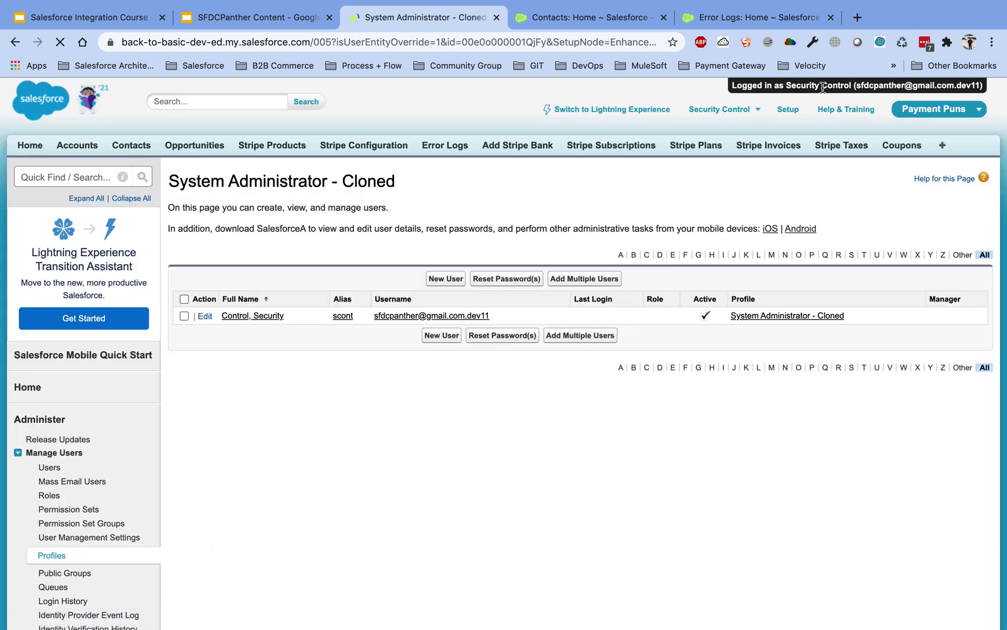
left_click(265, 315, "super")
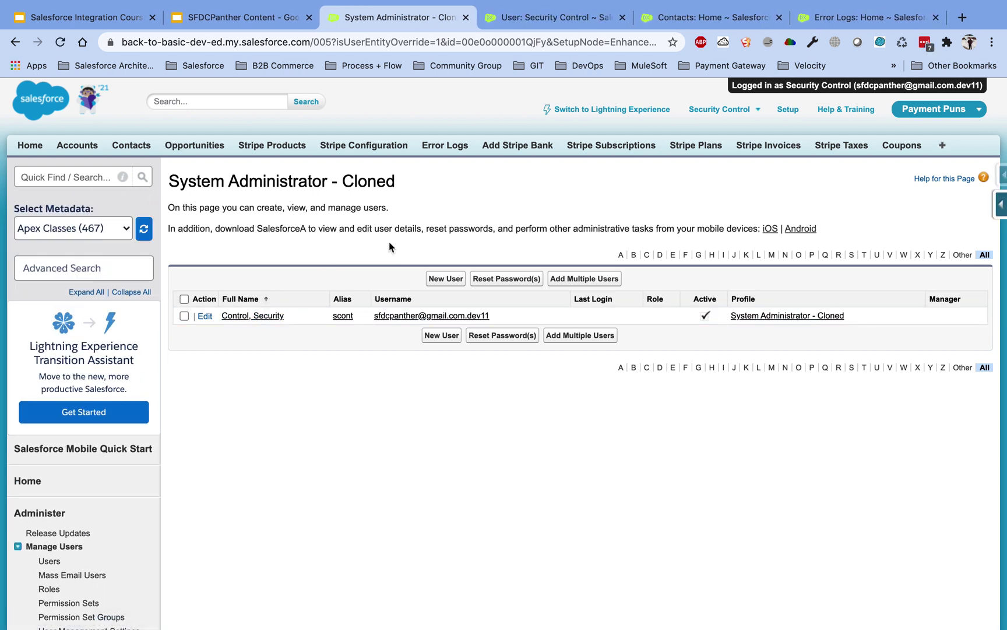
left_click(19, 46)
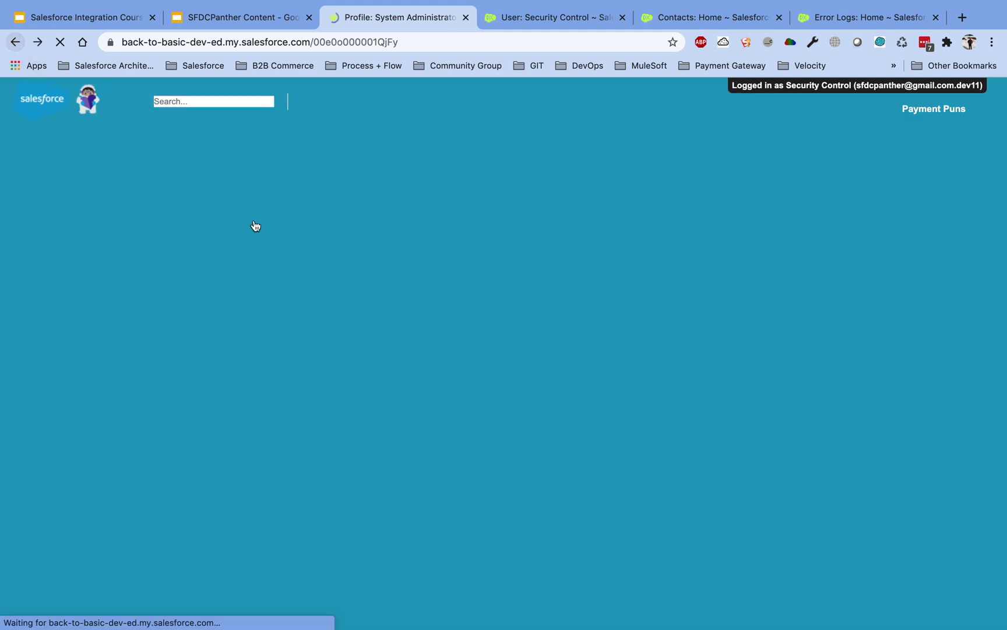
double_click(257, 187)
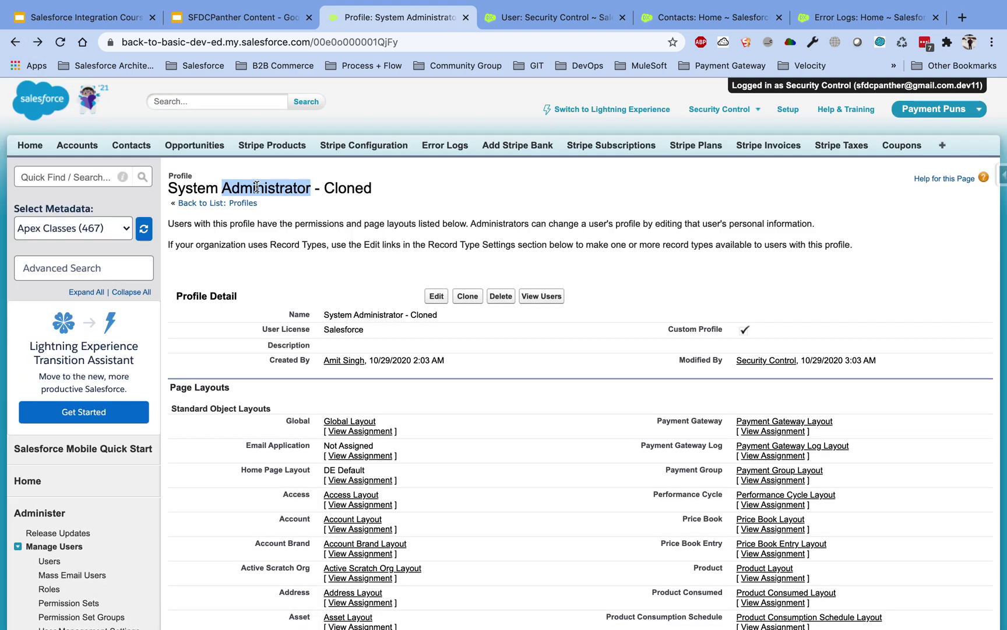
Delete the Error Logs permission set assignment from the user's record and confirm the removal.
left_click(548, 17)
mouse_move(491, 217)
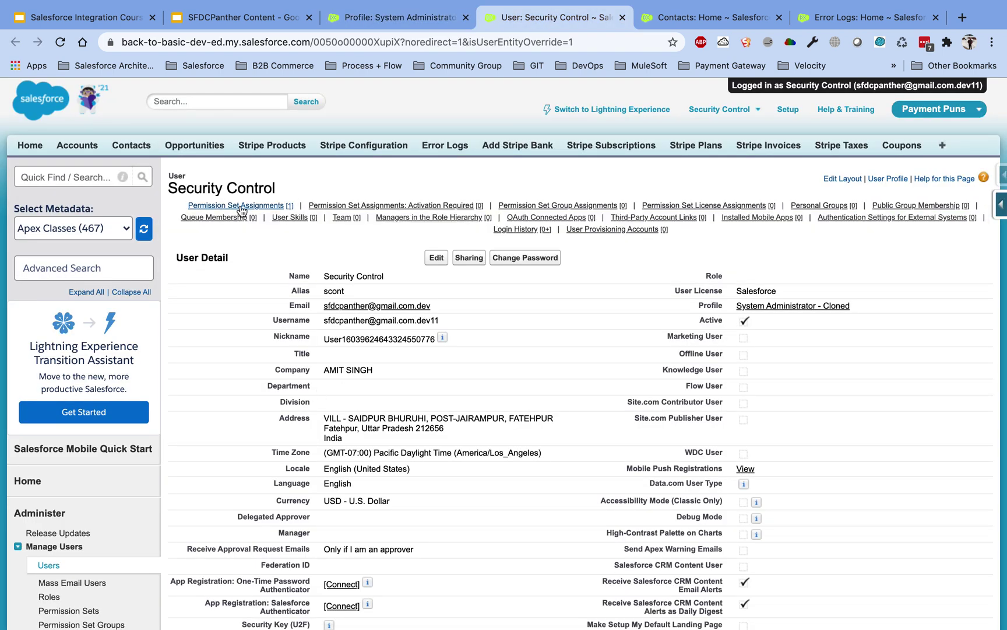
mouse_move(238, 206)
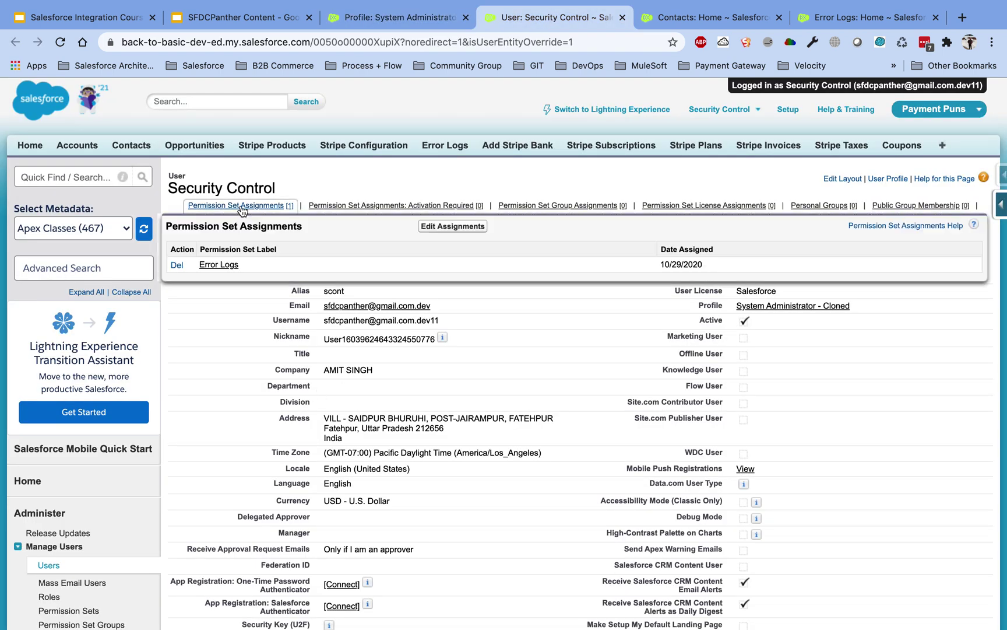
left_click(177, 265)
left_click(612, 126)
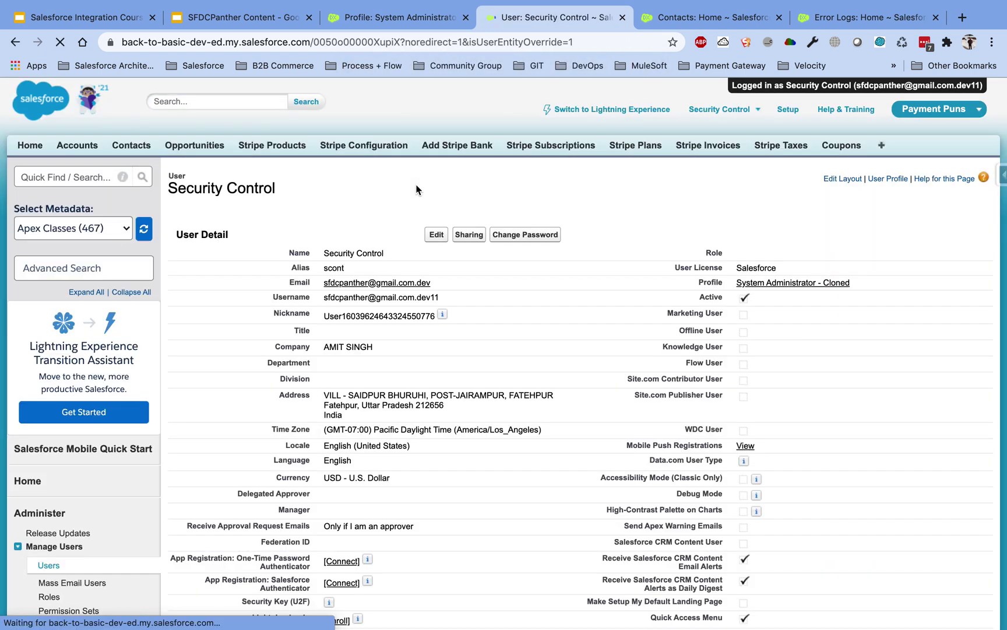
Reload the Error Logs home page to test the user's object access without the permission set.
left_click(396, 22)
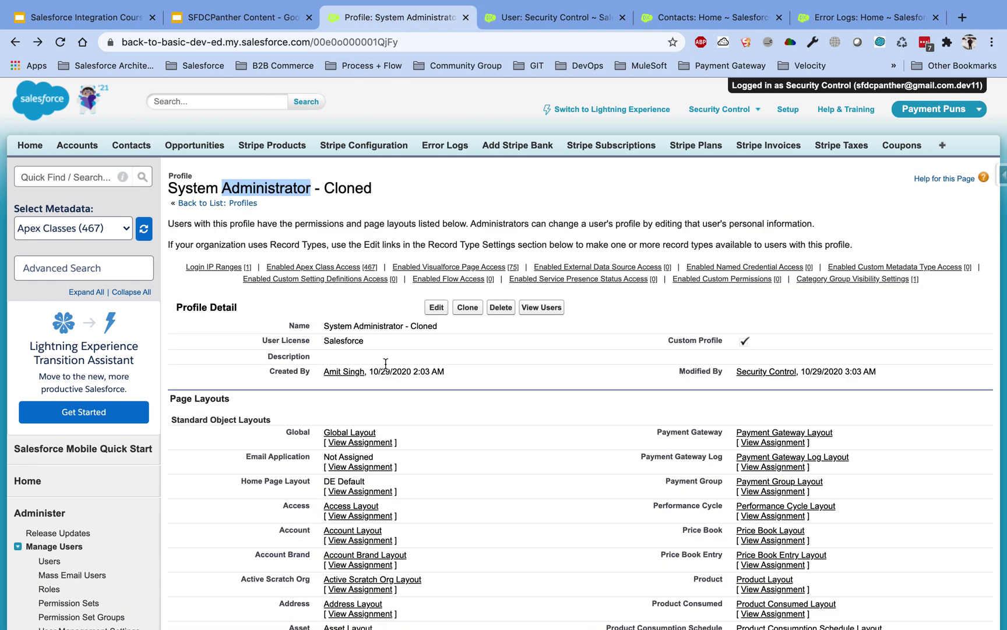
left_click(244, 26)
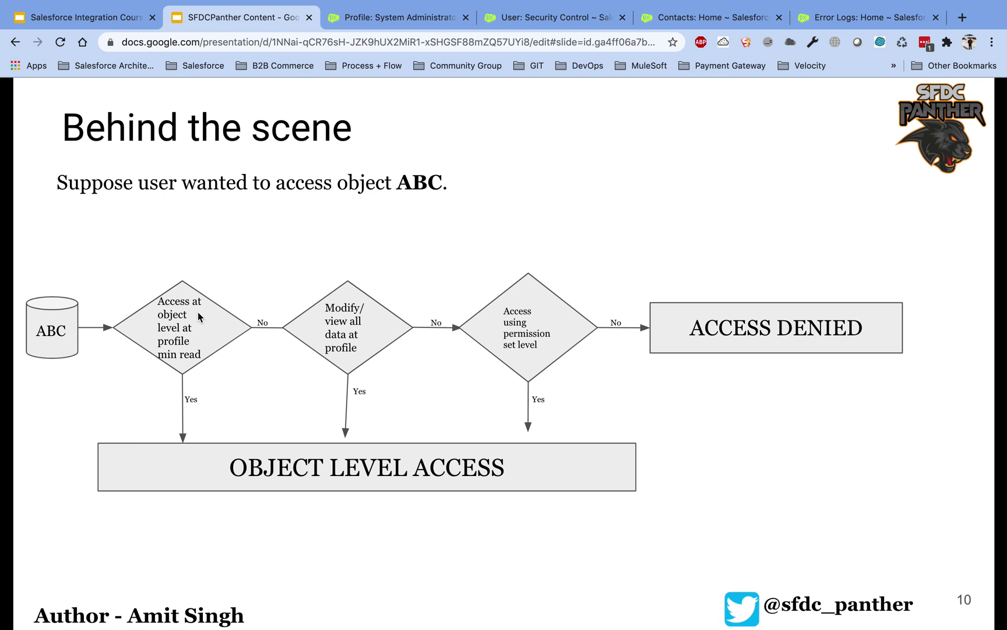
left_click(399, 26)
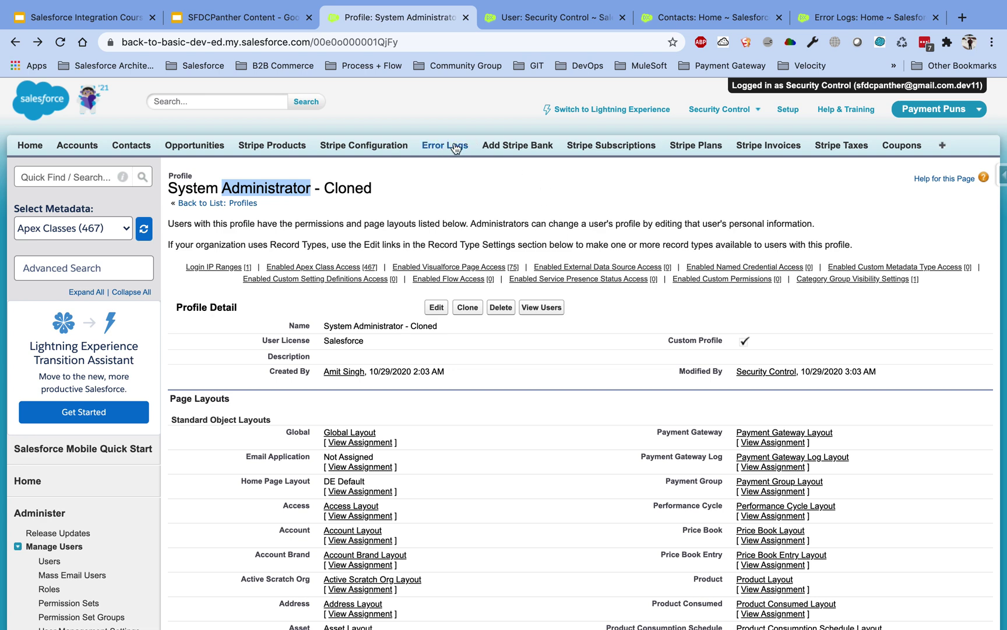
key("super+6")
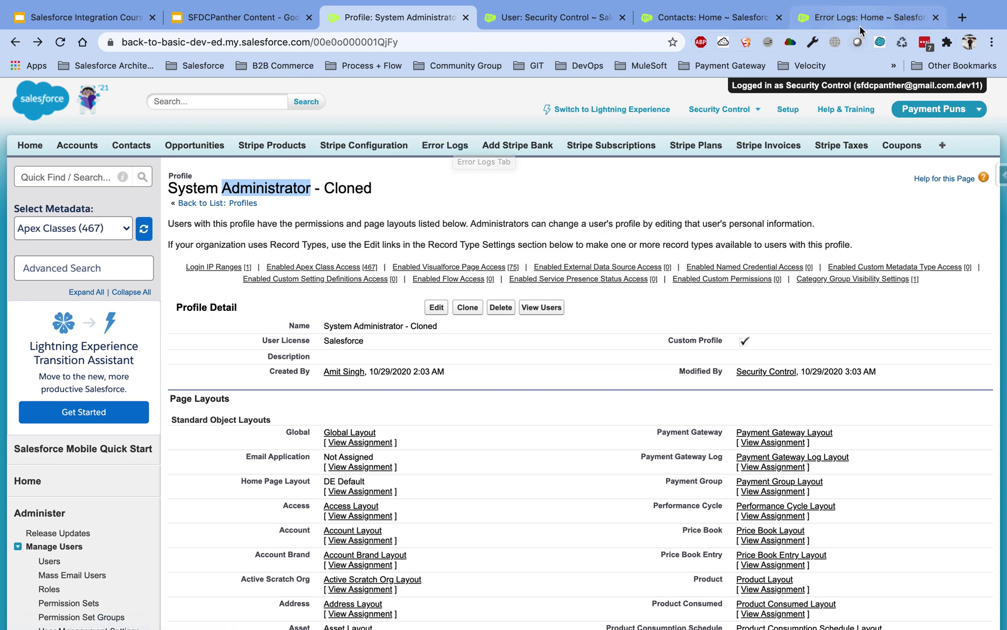
left_click(407, 42)
key("Return")
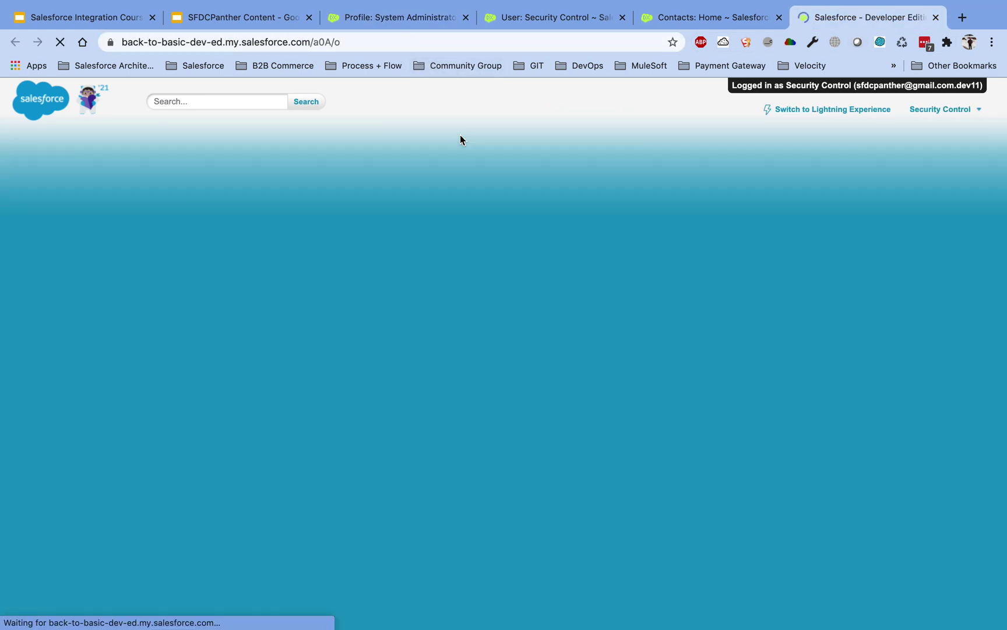
left_click(354, 42)
left_click(406, 113)
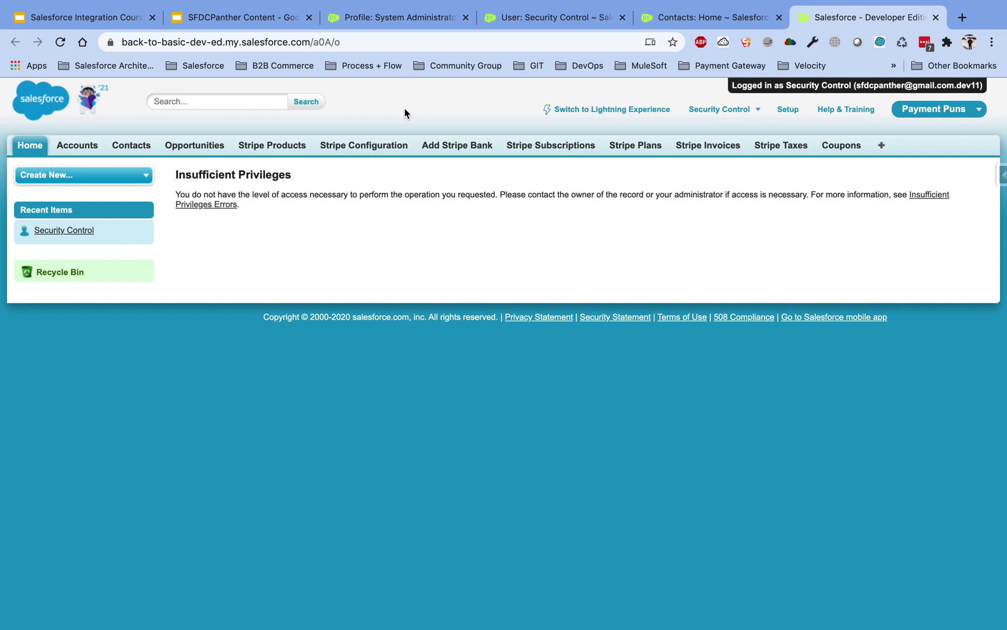
Edit the System Administrator - Cloned profile, find its "error log" object permissions, and save the profile.
left_click(410, 20)
left_click(437, 307)
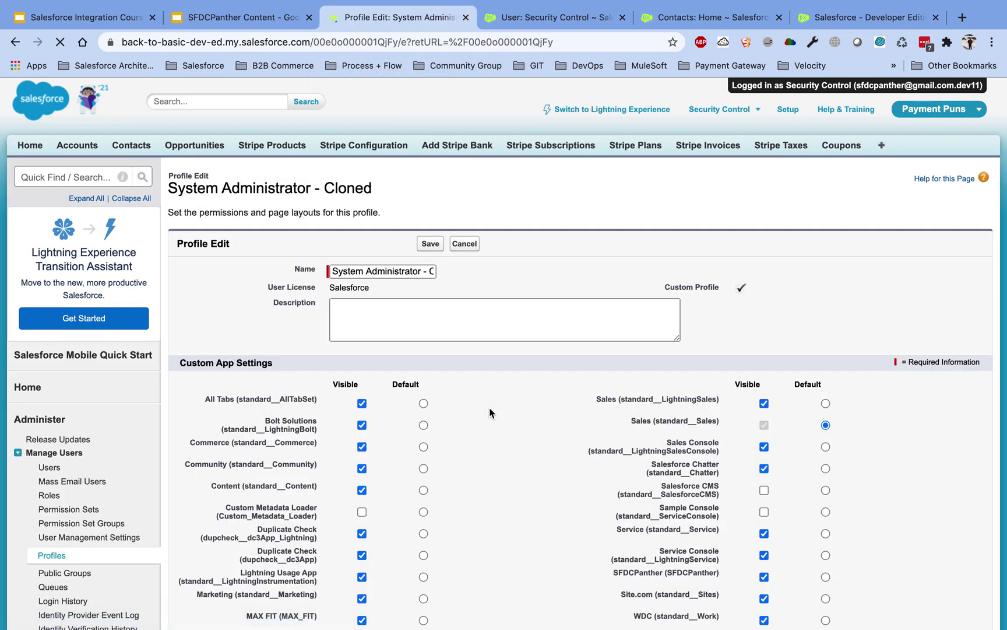
key("ctrl+f")
type("error log")
key("Return")
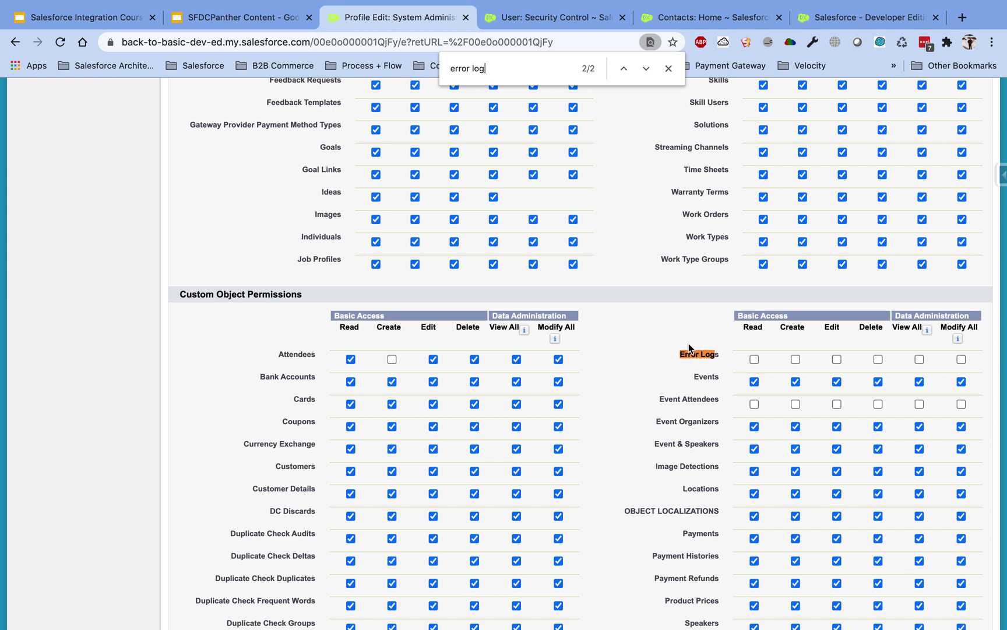
left_click_drag(682, 351, 728, 354)
scroll(593, 283, "up", 20)
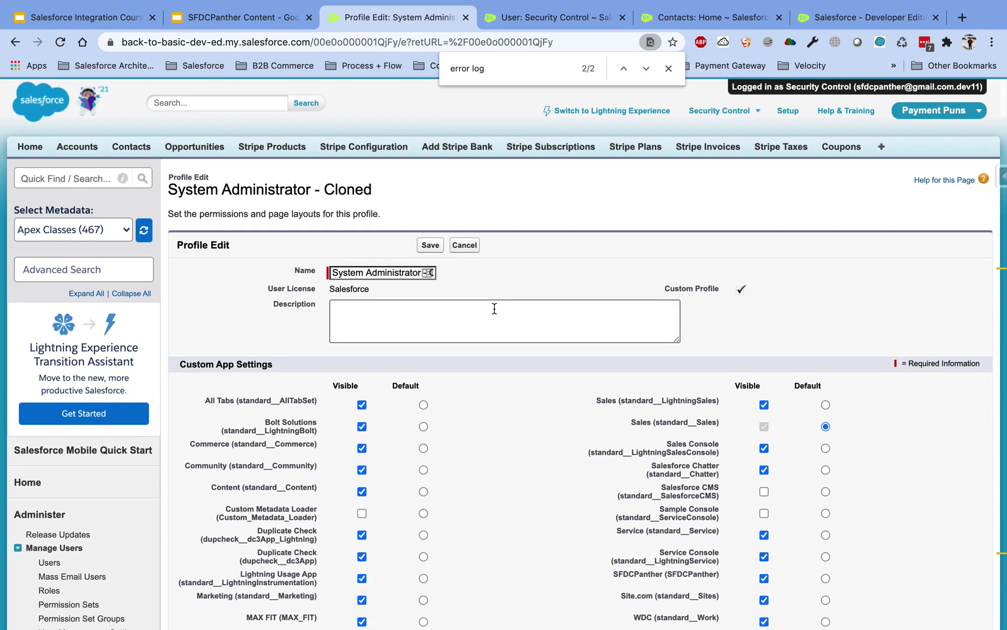
left_click(430, 245)
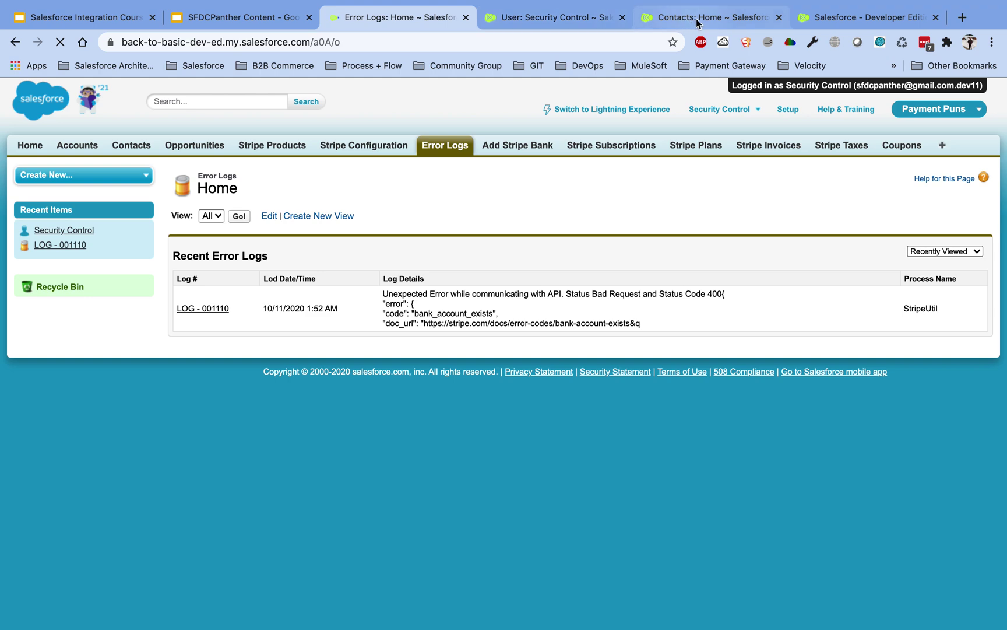
Reload the Error Logs home page to retest access and close the Contacts page.
left_click(682, 18)
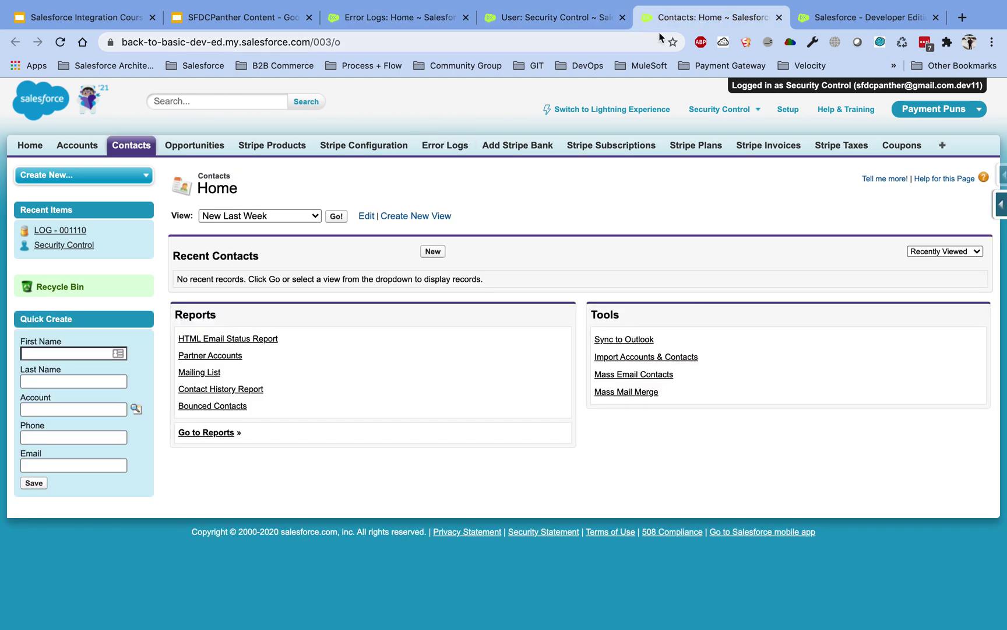
left_click(809, 27)
left_click(445, 43)
key("Return")
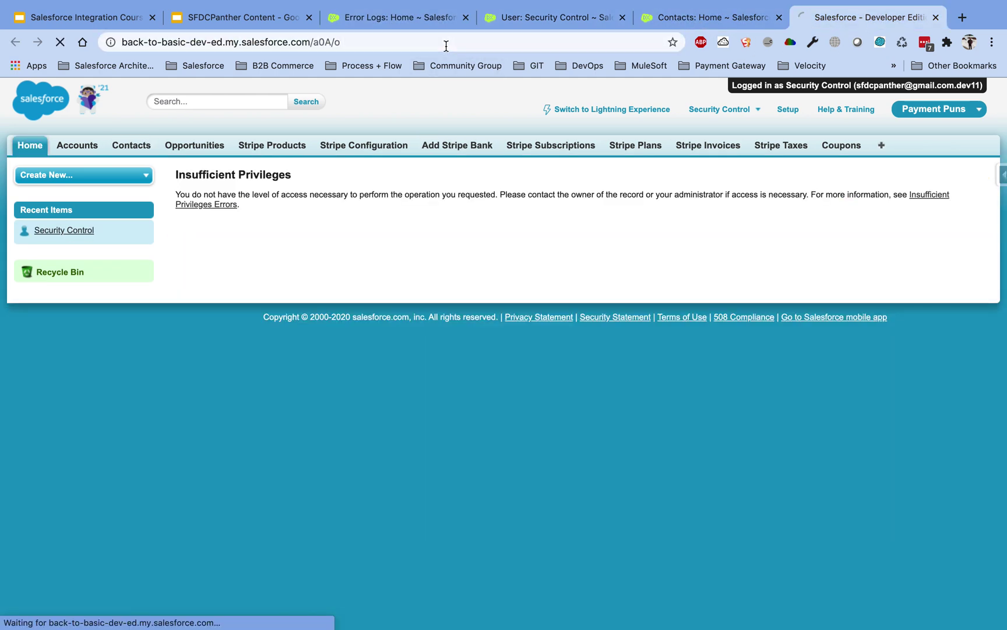
left_click(778, 17)
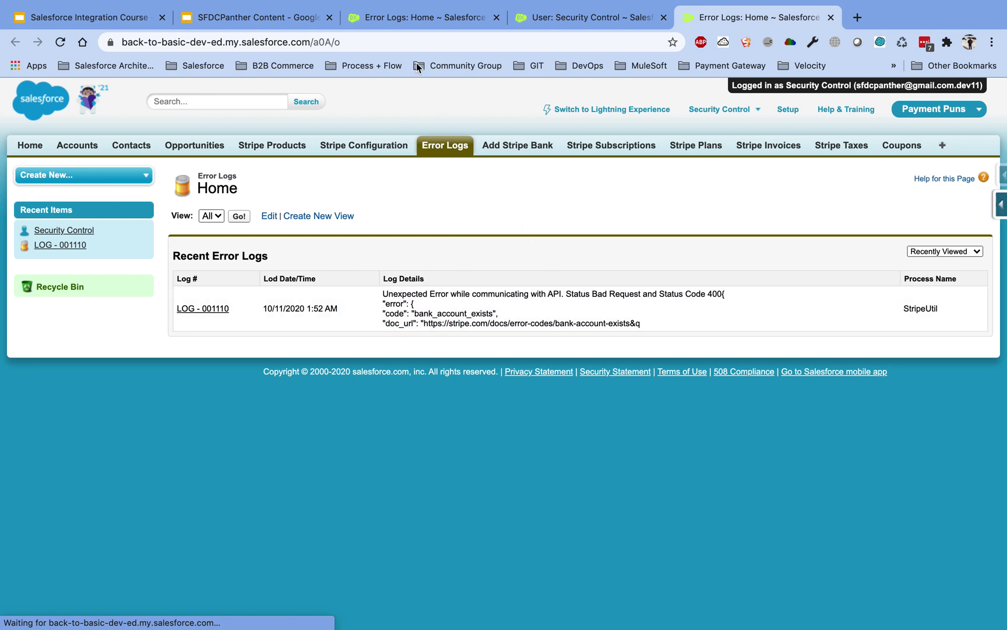
Bring back the System Administrator - Cloned profile's detail page and open the LOG - 001110 error log record.
left_click(396, 23)
left_click(15, 42)
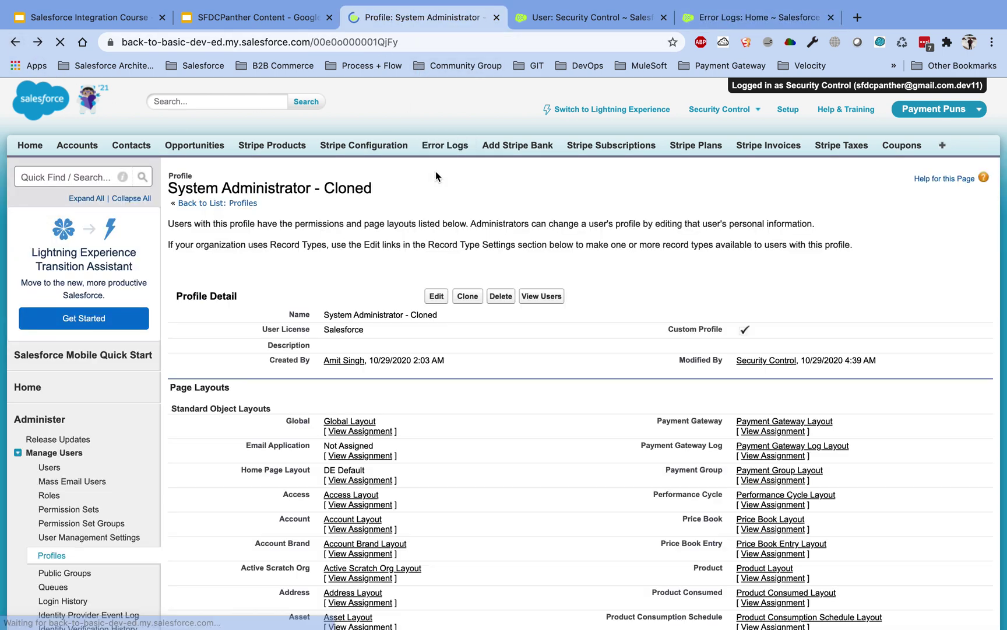
left_click(756, 23)
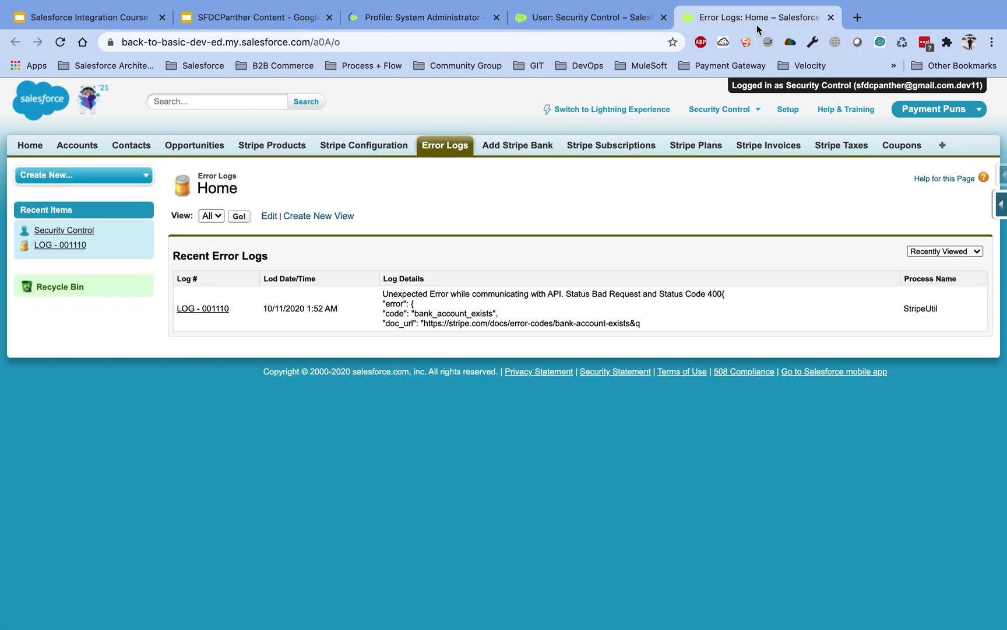
left_click(217, 312)
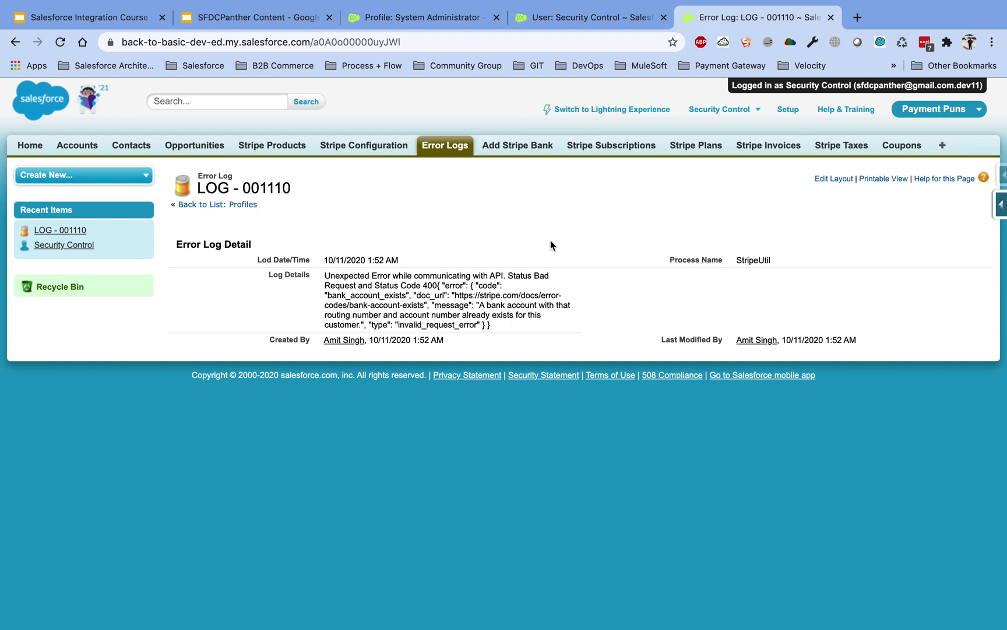
Reopen the System Administrator - Cloned profile for editing, review its Error Logs object permissions, and save it.
left_click(434, 18)
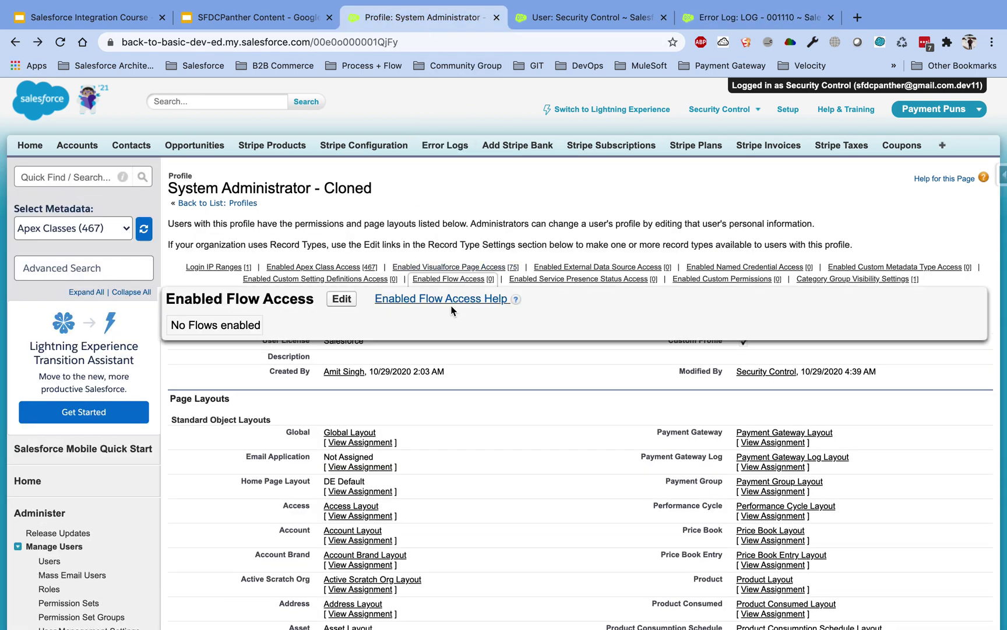
left_click(439, 306)
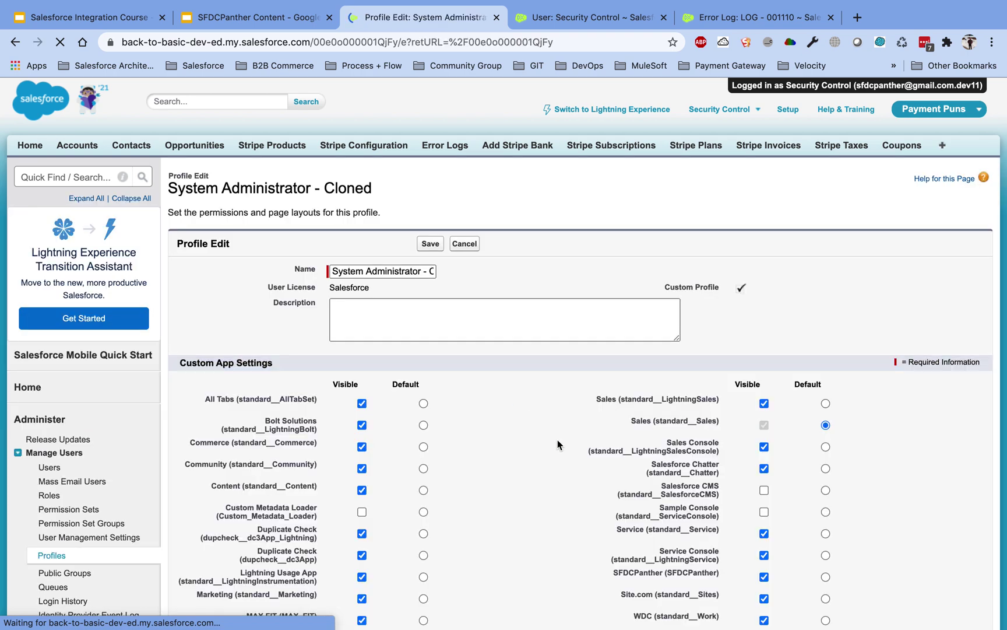
scroll(558, 440, "down", 15)
scroll(557, 439, "up", 10)
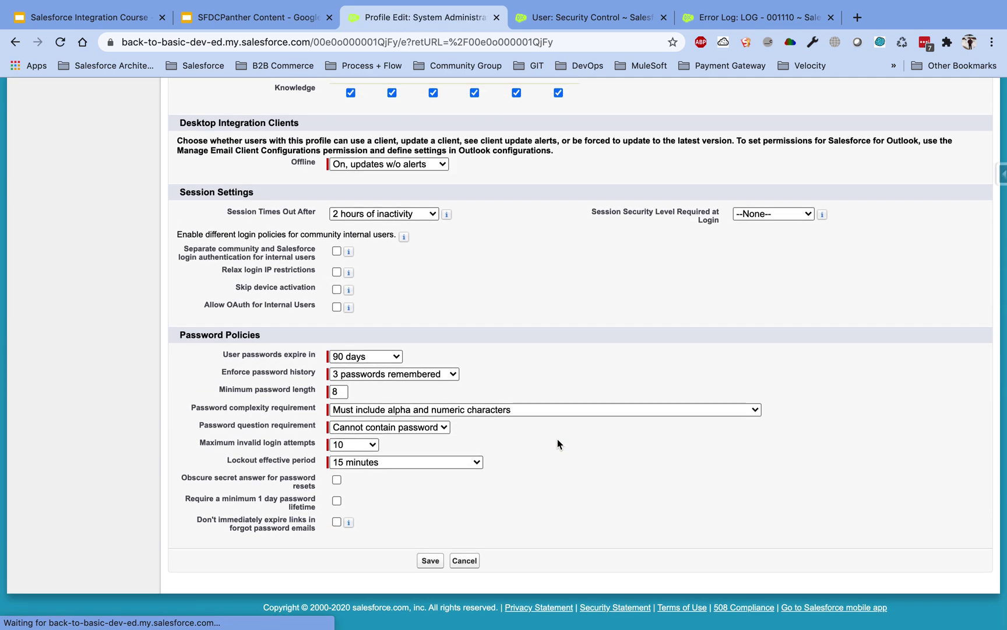
scroll(557, 442, "up", 2)
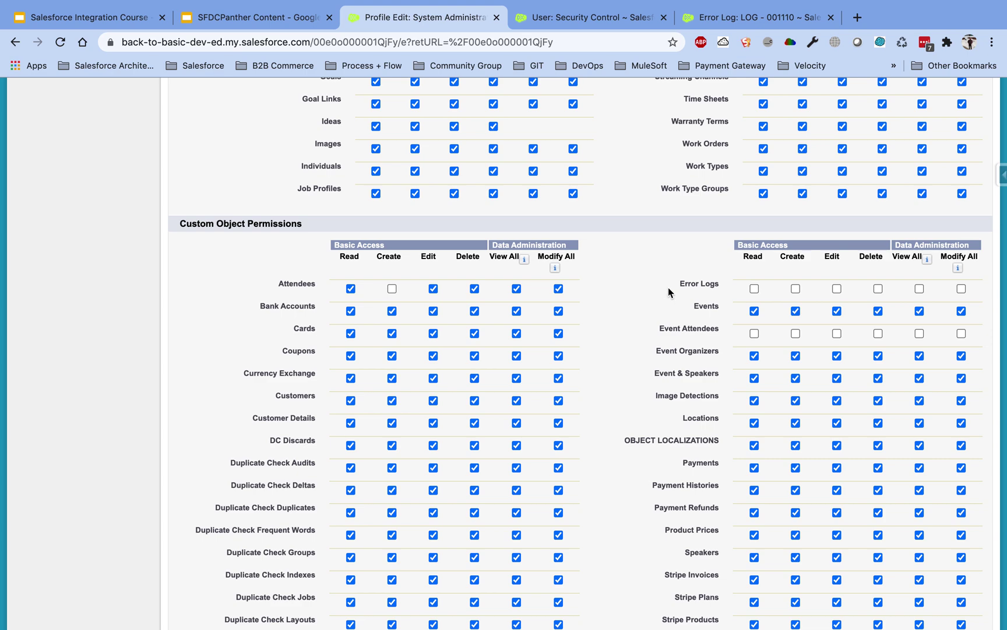
scroll(671, 288, "up", 10)
scroll(668, 291, "up", 10)
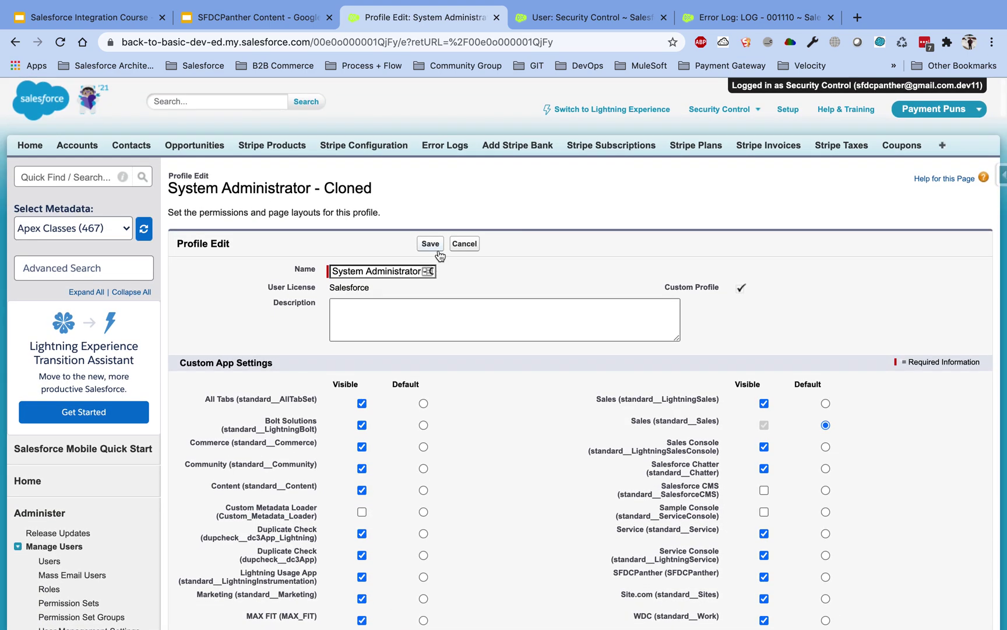
left_click(430, 243)
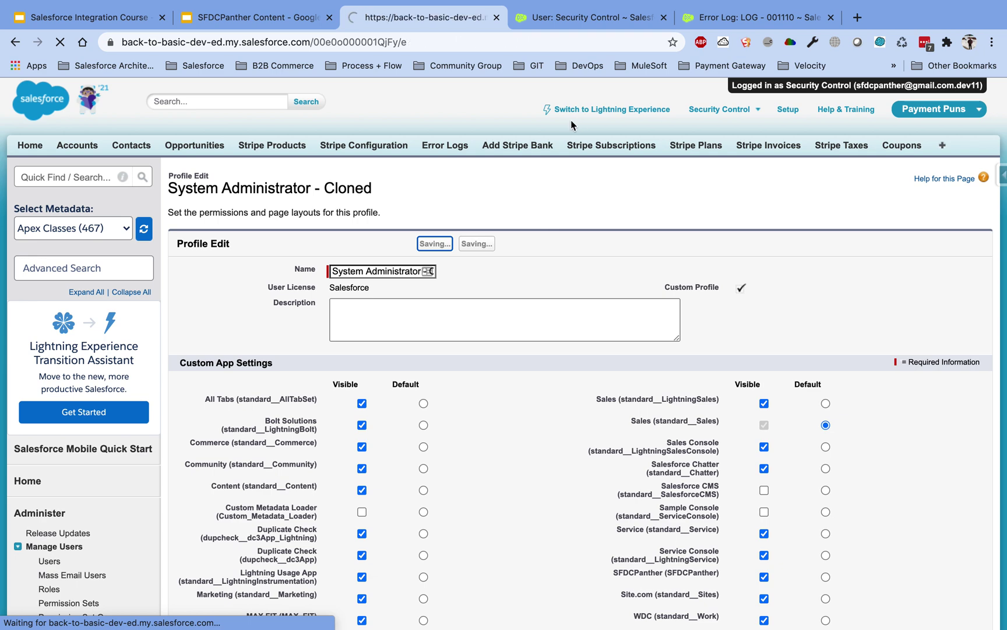
Close the user's record, reload the LOG - 001110 record to retest access, and return to the Behind the scene slide.
left_click(664, 19)
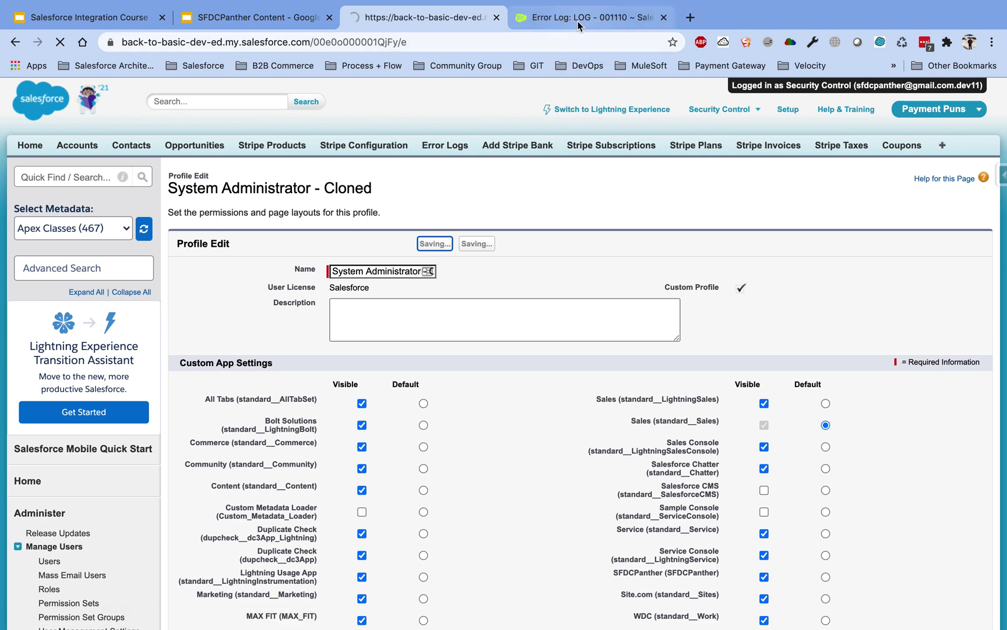
left_click(579, 21)
left_click(578, 41)
key("Return")
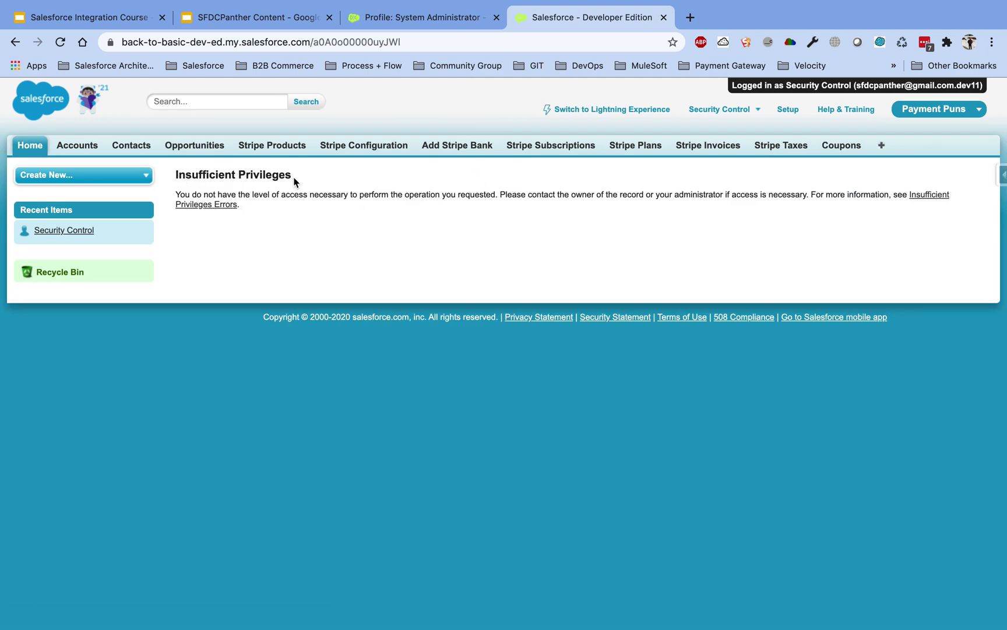
left_click(239, 19)
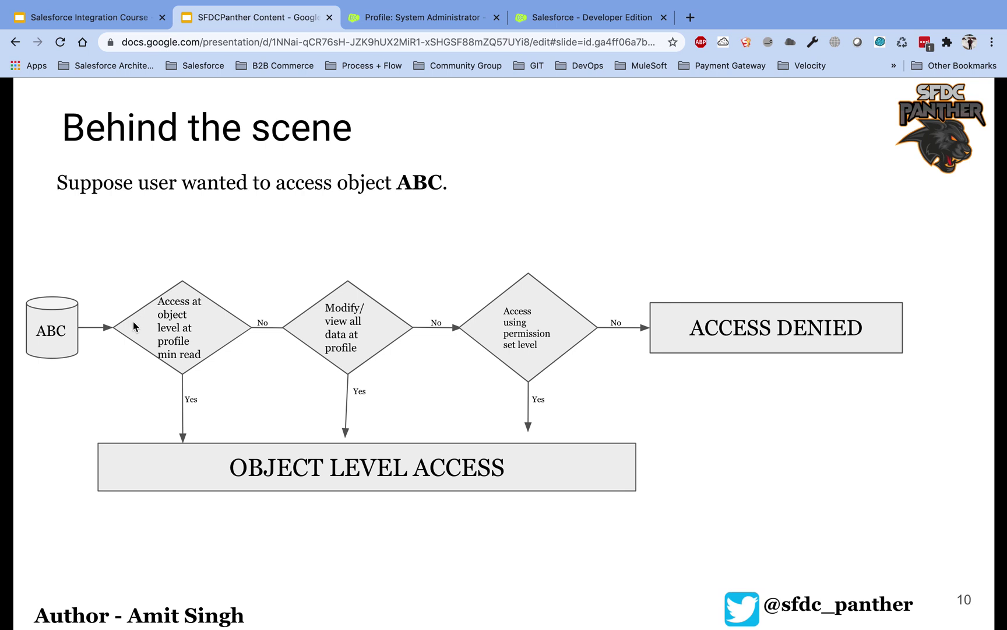
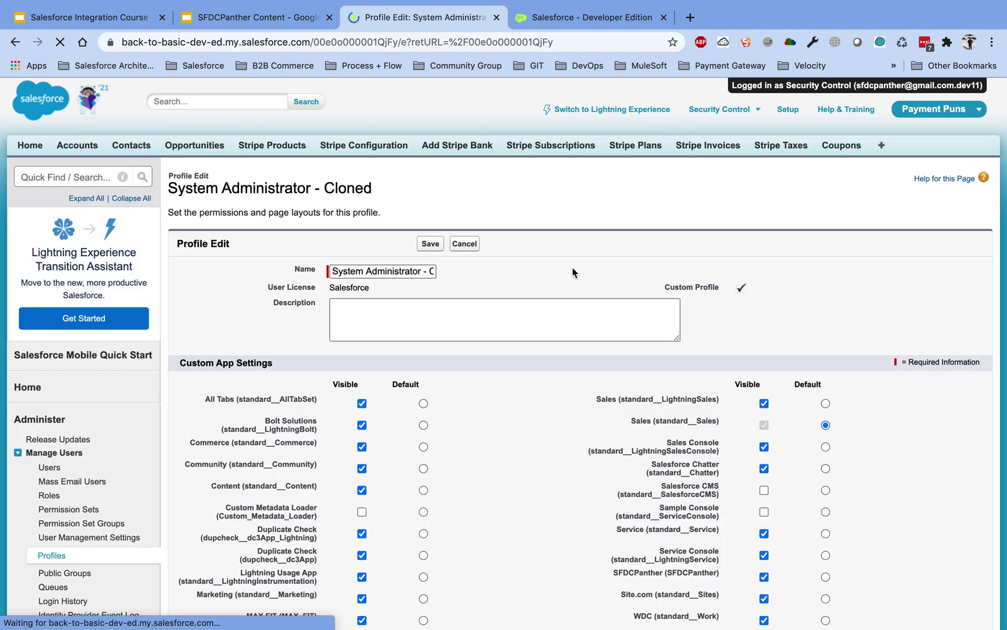
Find the "view all" permissions, enable View All Data for the profile, and check the Error Logs row under Custom Object Permissions.
key("ctrl+f")
type("view all")
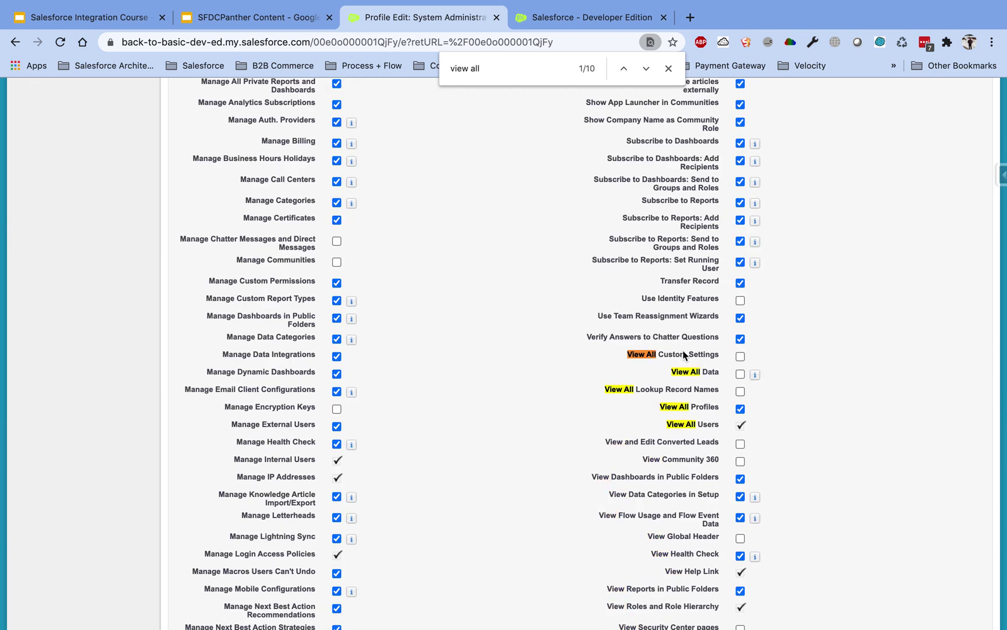
left_click_drag(672, 373, 715, 376)
left_click(740, 375)
left_click(695, 376)
left_click(740, 375)
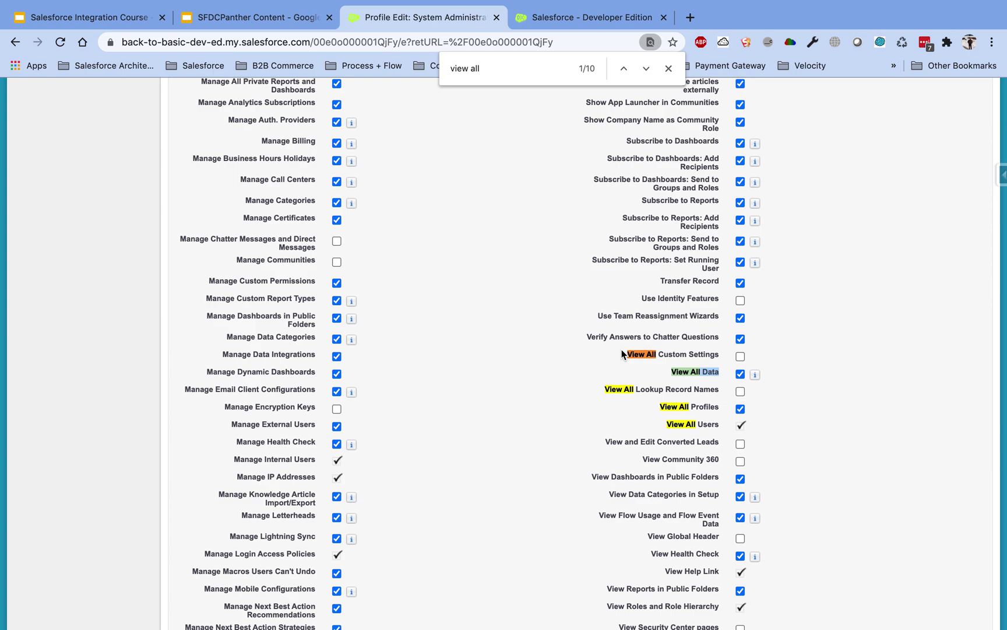
scroll(621, 350, "down", 15)
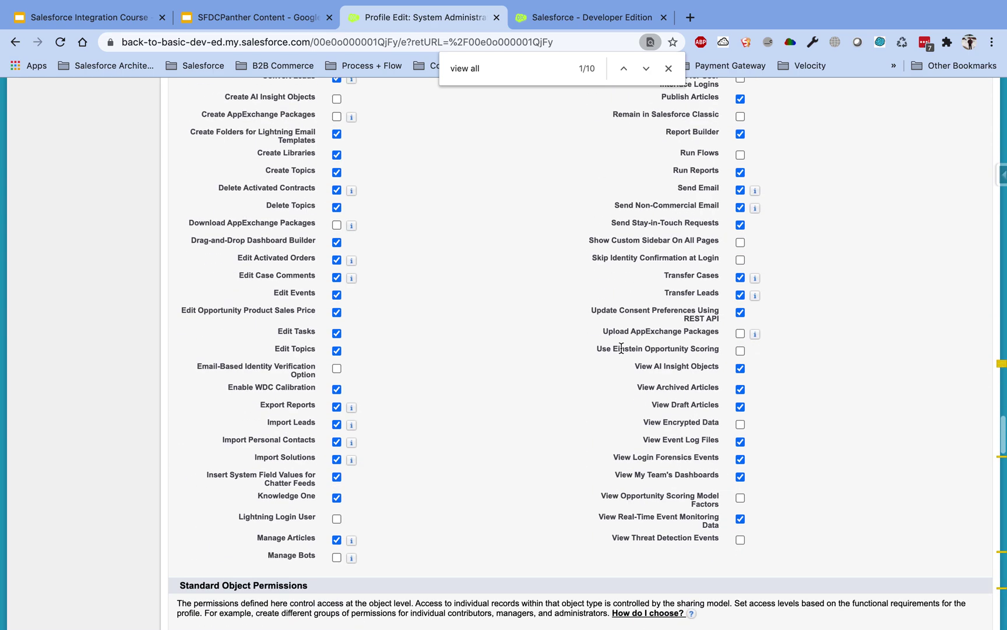
scroll(621, 352, "down", 20)
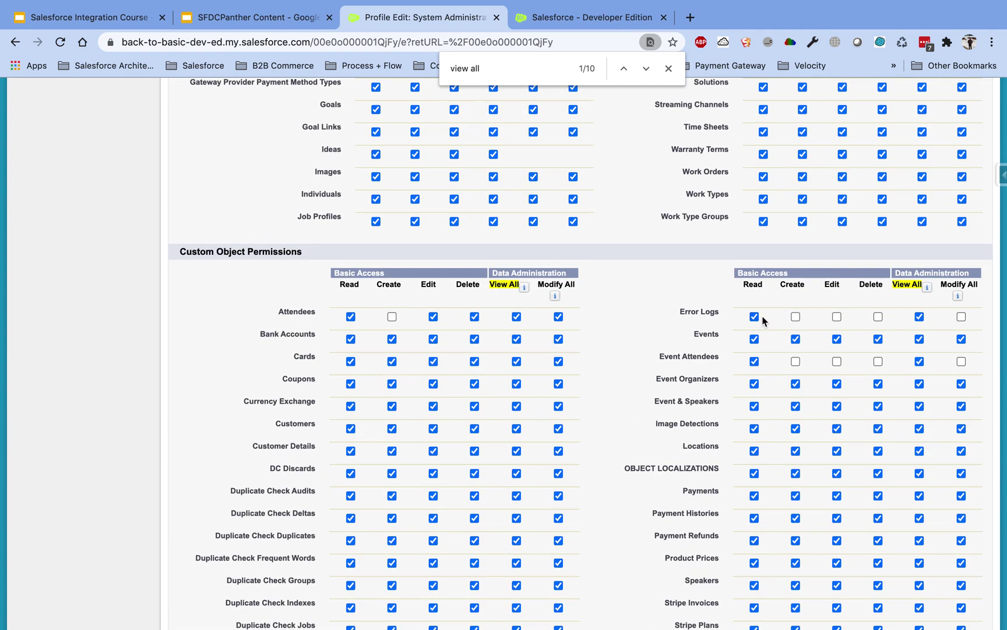
left_click_drag(715, 313, 676, 315)
scroll(485, 367, "down", 3)
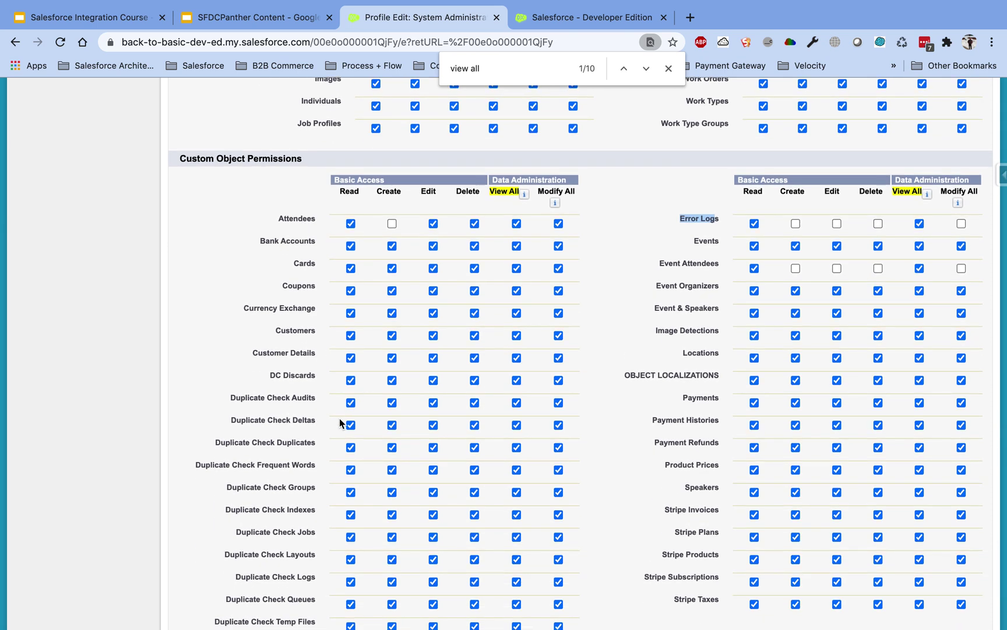
Clear Read access for Coupons, Currency Exchange, and Duplicate Check Audits, Deltas, Duplicates, Groups and Jobs in the custom object permissions.
left_click(350, 425)
left_click(351, 403)
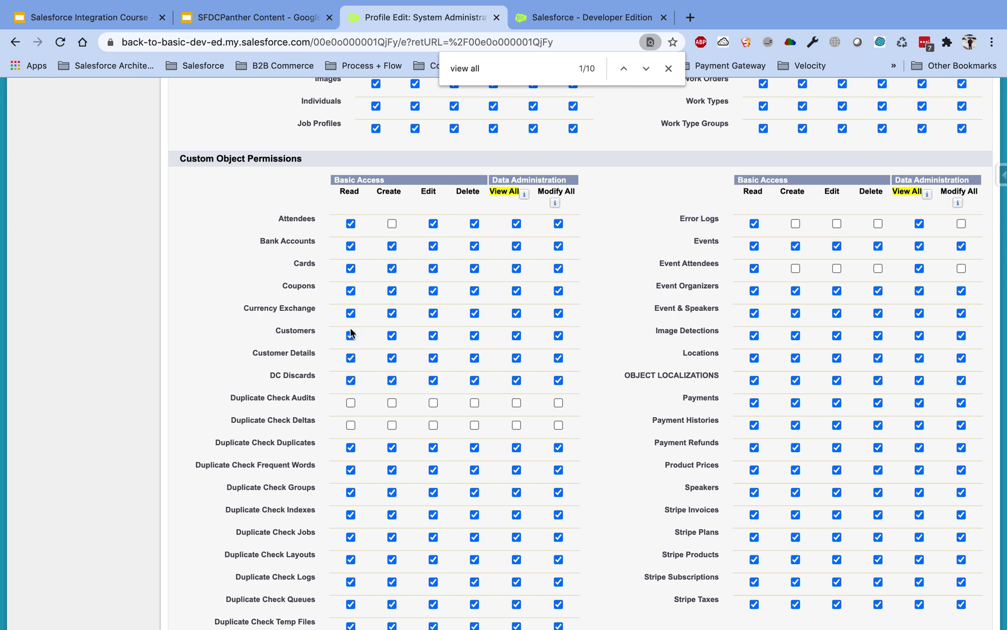
left_click(351, 290)
left_click(350, 313)
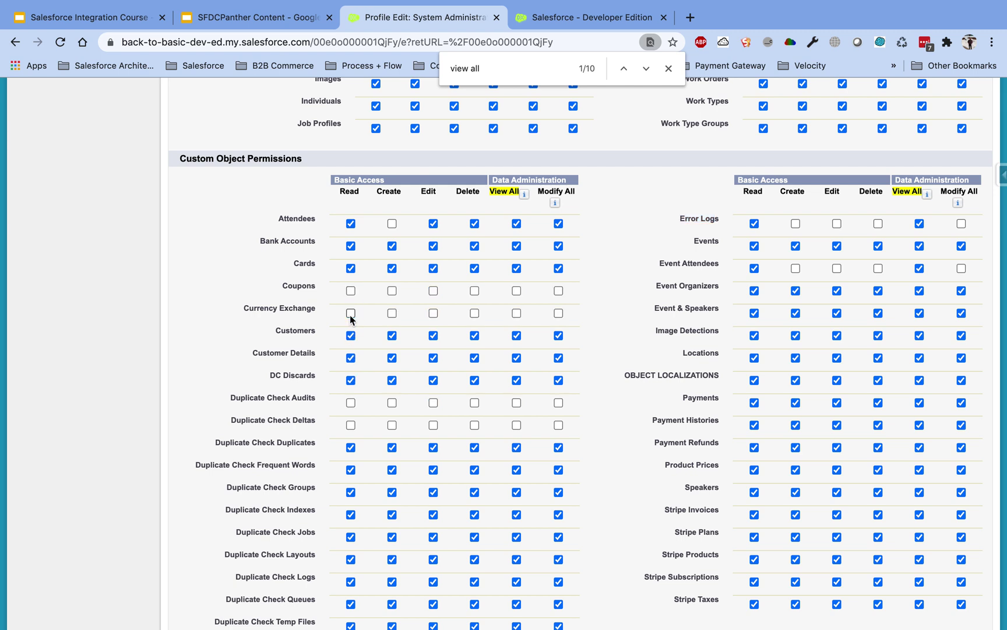
left_click(350, 492)
left_click(351, 537)
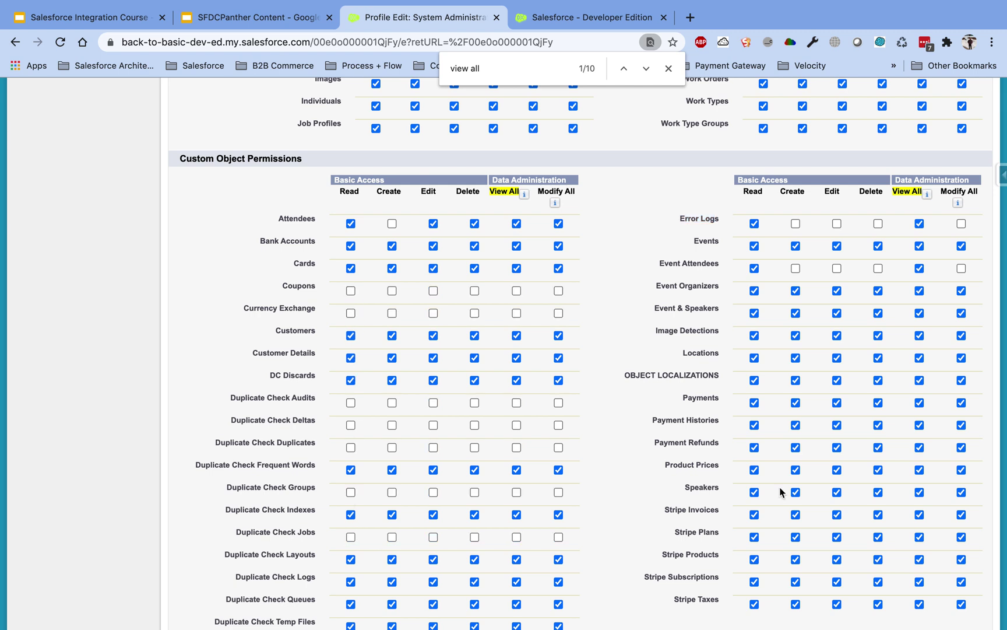
Clear Read access for the Payment Refunds, Locations, and Event & Speakers custom objects.
left_click(755, 447)
left_click(754, 357)
left_click(754, 313)
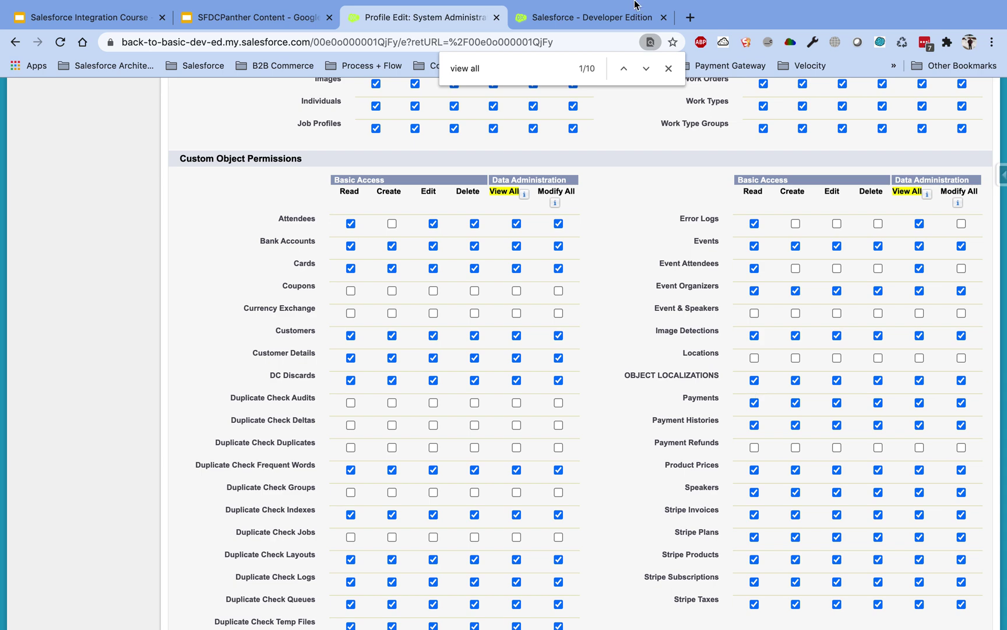
left_click(682, 7)
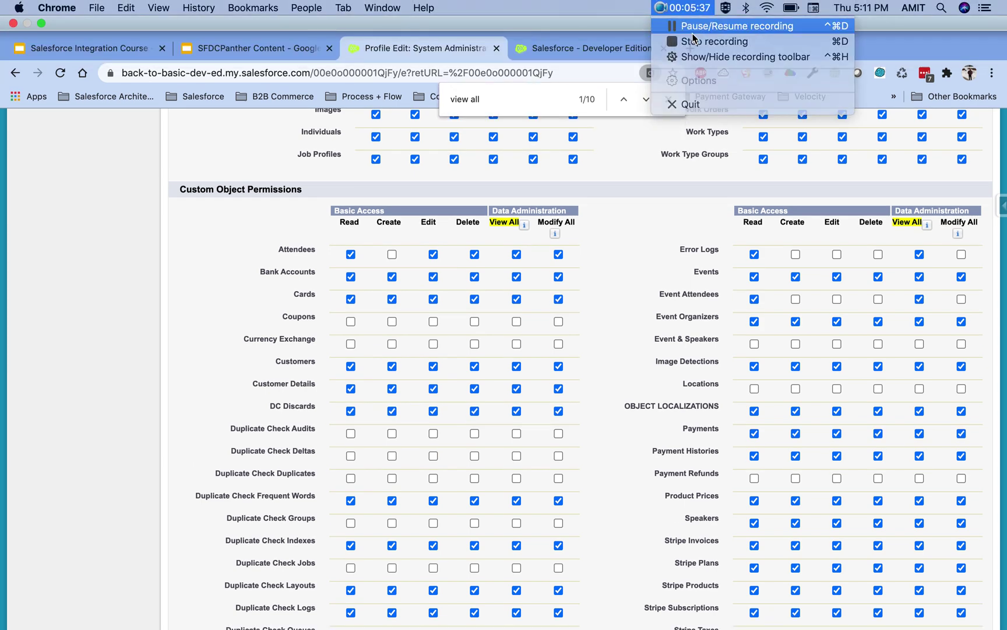
left_click(698, 26)
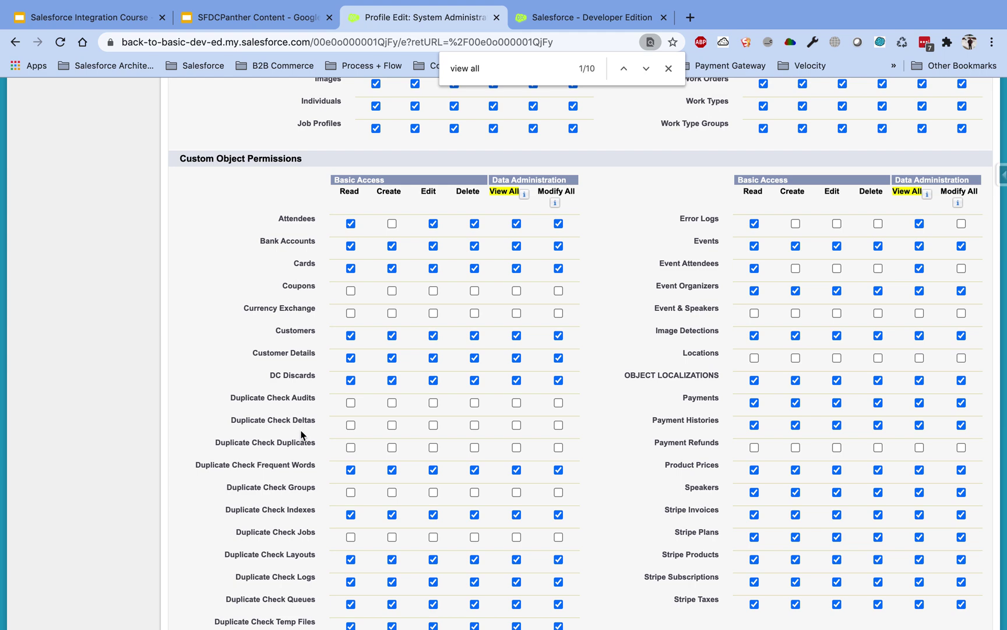
Find and enable View All Data, review the custom object permissions, and save the profile.
left_click(501, 65)
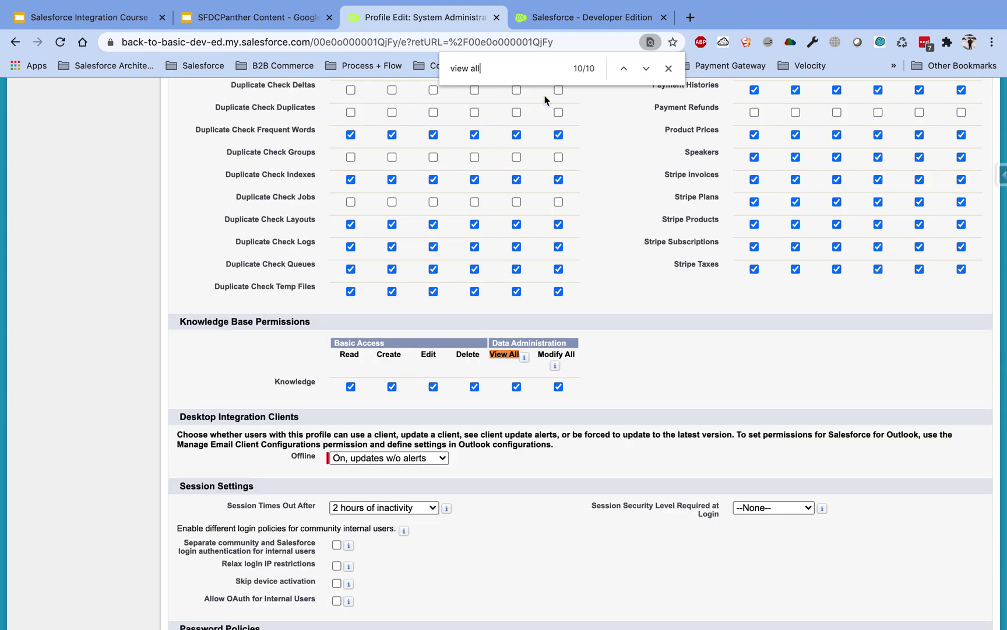
type("d")
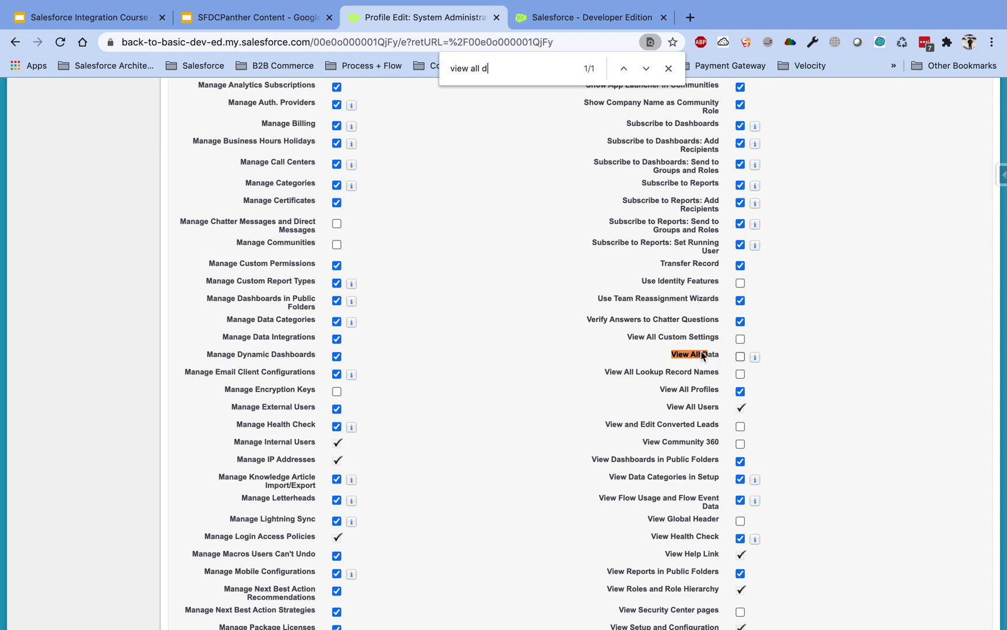
left_click(740, 356)
scroll(584, 419, "down", 20)
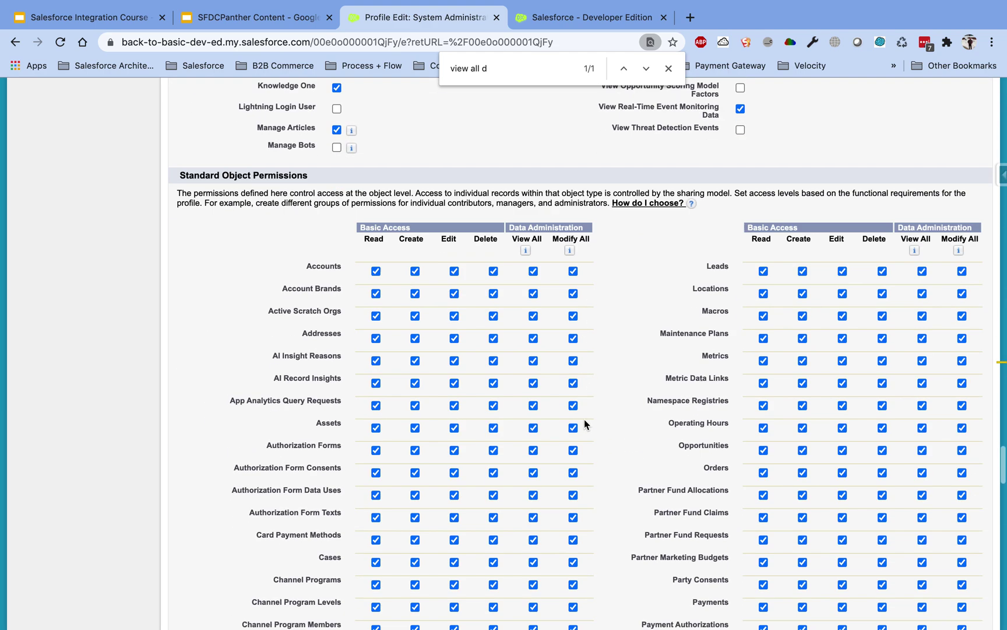
scroll(588, 408, "down", 7)
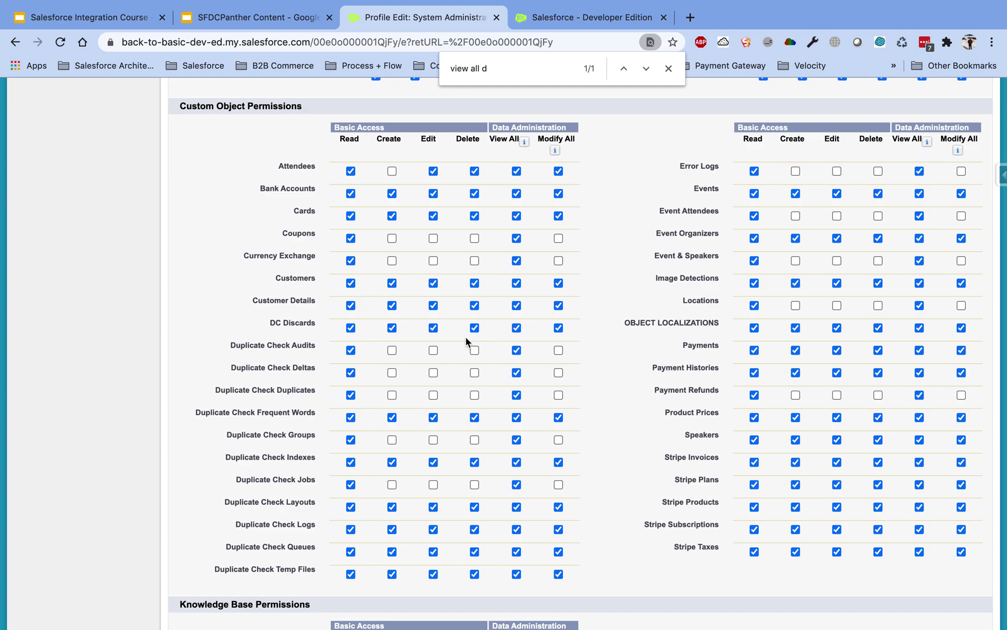
scroll(640, 352, "up", 20)
scroll(640, 351, "up", 10)
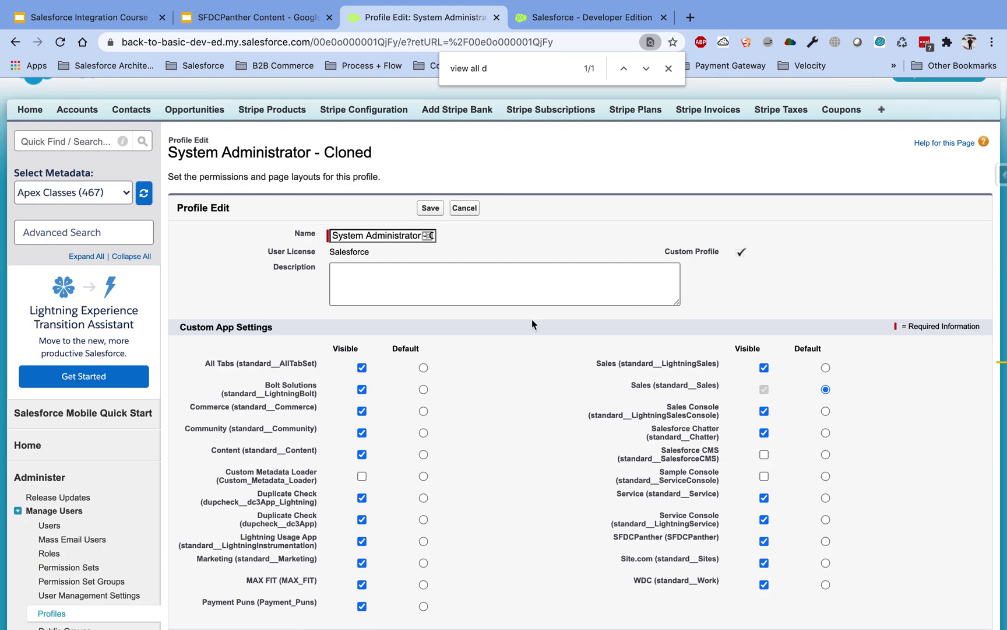
left_click(432, 208)
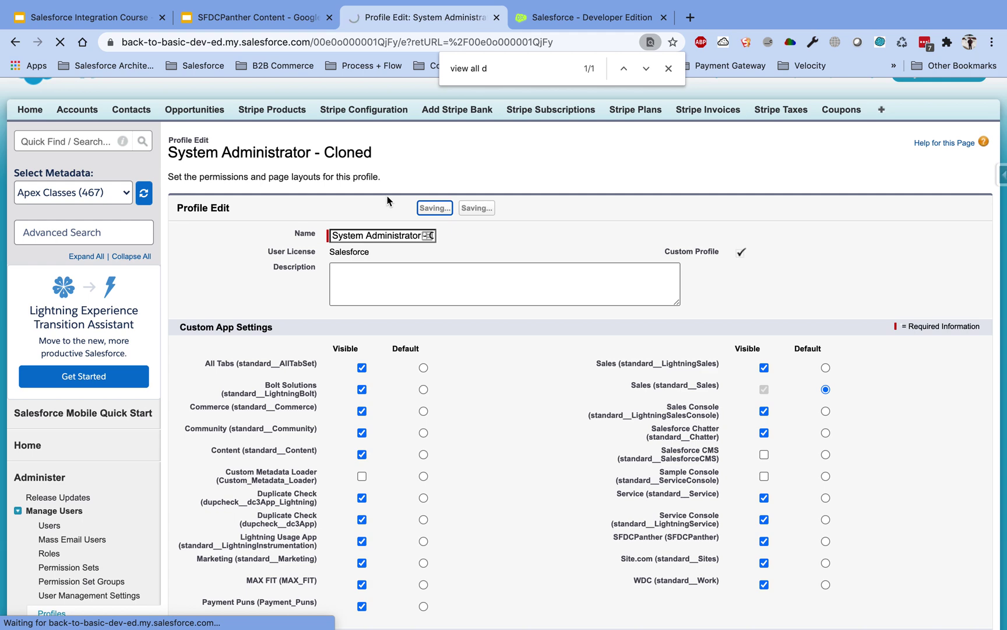
Reload the LOG - 001110 error log record to test access under View All Data.
left_click(583, 18)
left_click(475, 40)
key("Return")
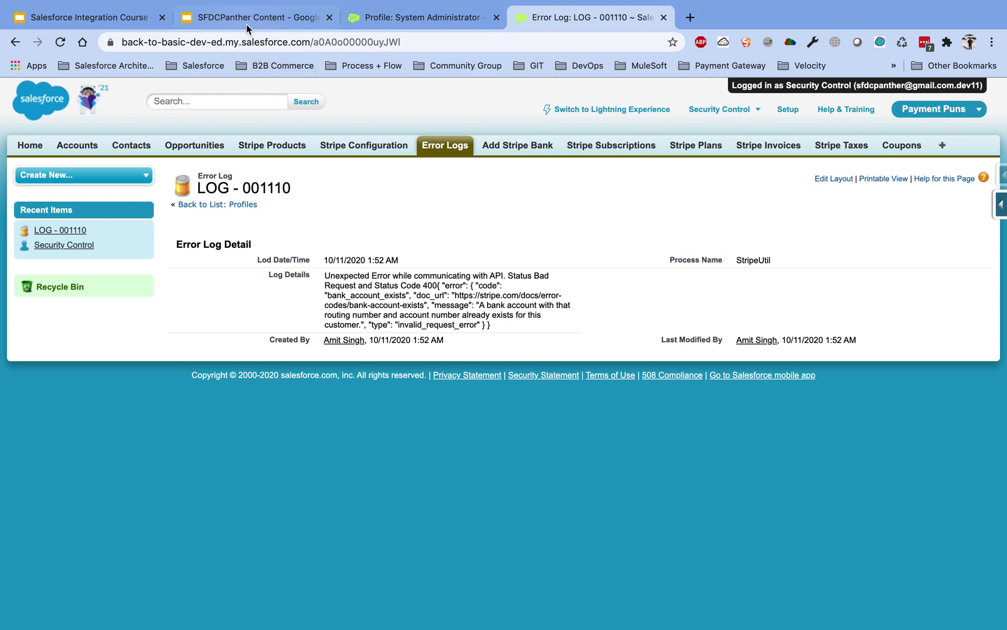
Reopen the System Administrator - Cloned profile for editing, find "modify all", and enable Modify All Data.
left_click(362, 18)
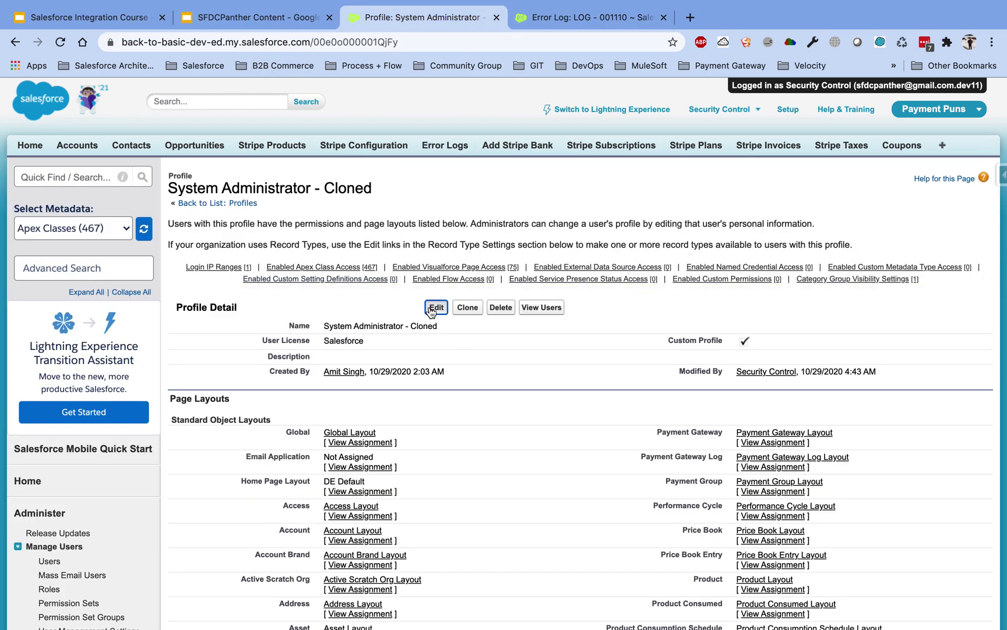
left_click(434, 309)
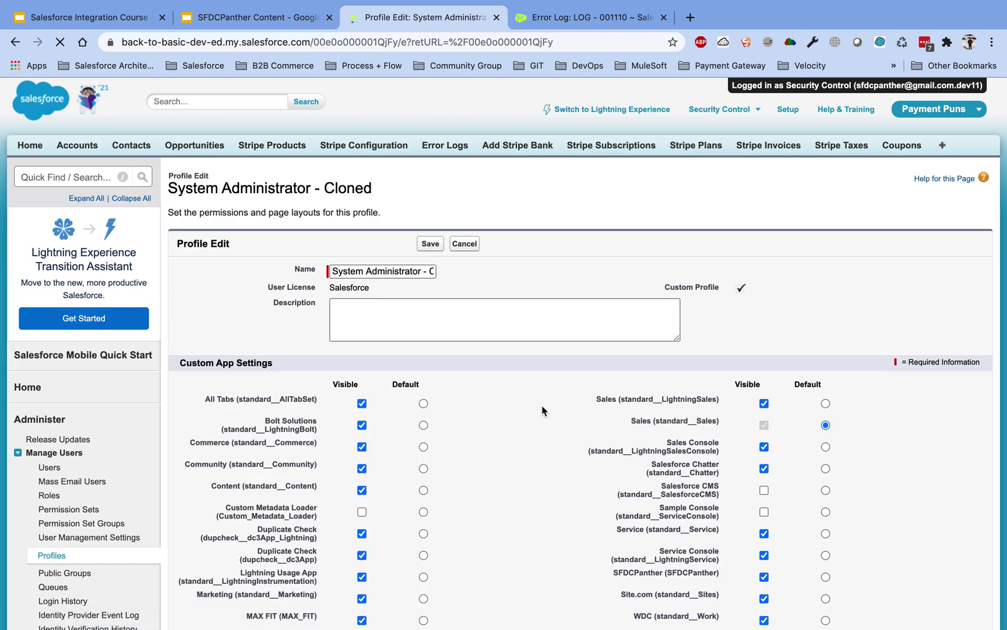
key("super+f")
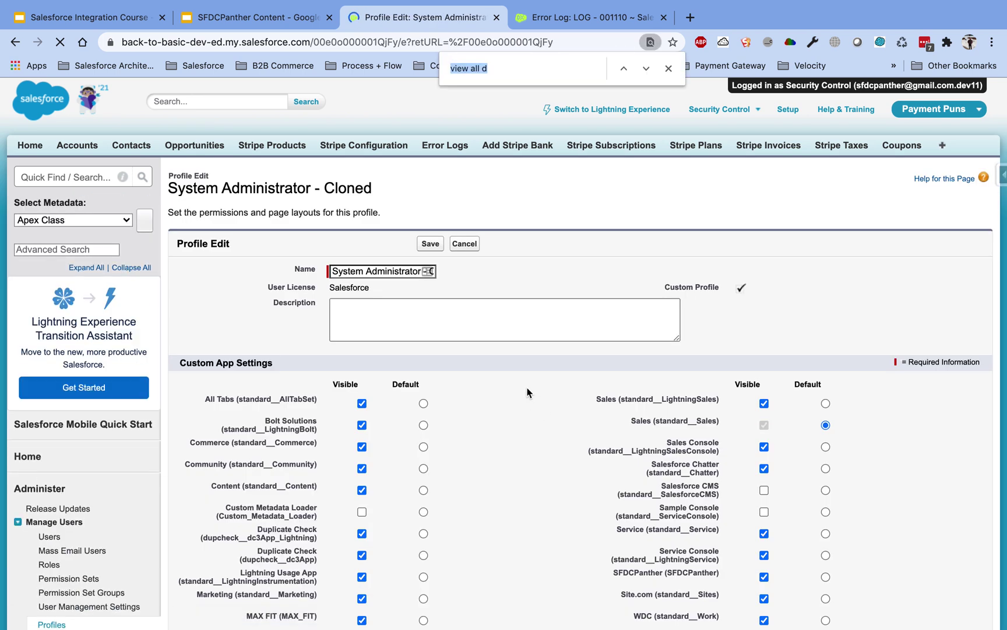
type("modify all")
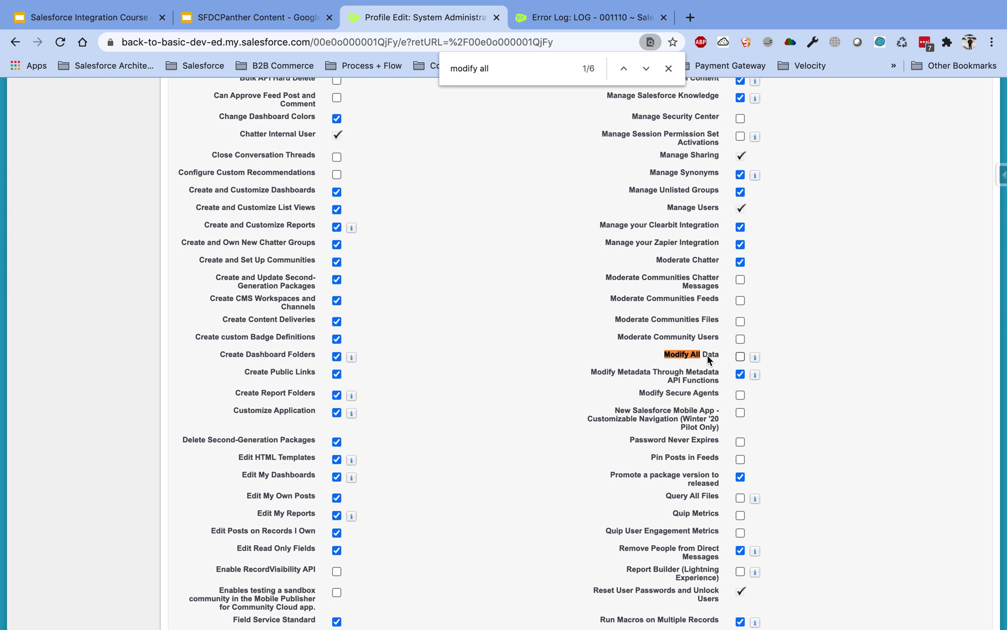
left_click(740, 357)
Review the custom object permissions and clear Create access for Error Logs.
scroll(607, 455, "down", 5)
scroll(607, 454, "down", 20)
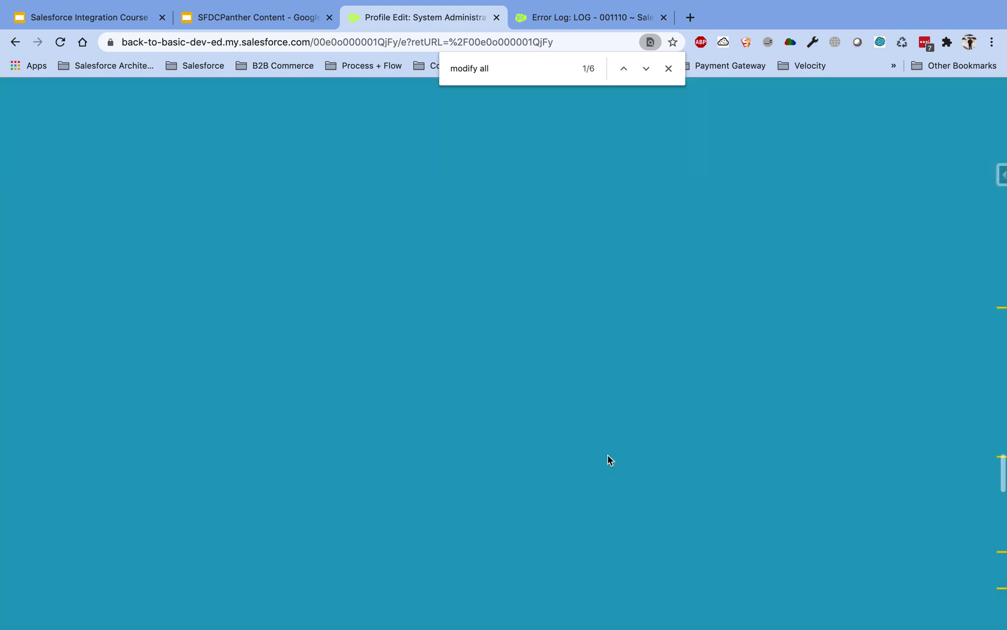
scroll(611, 436, "down", 2)
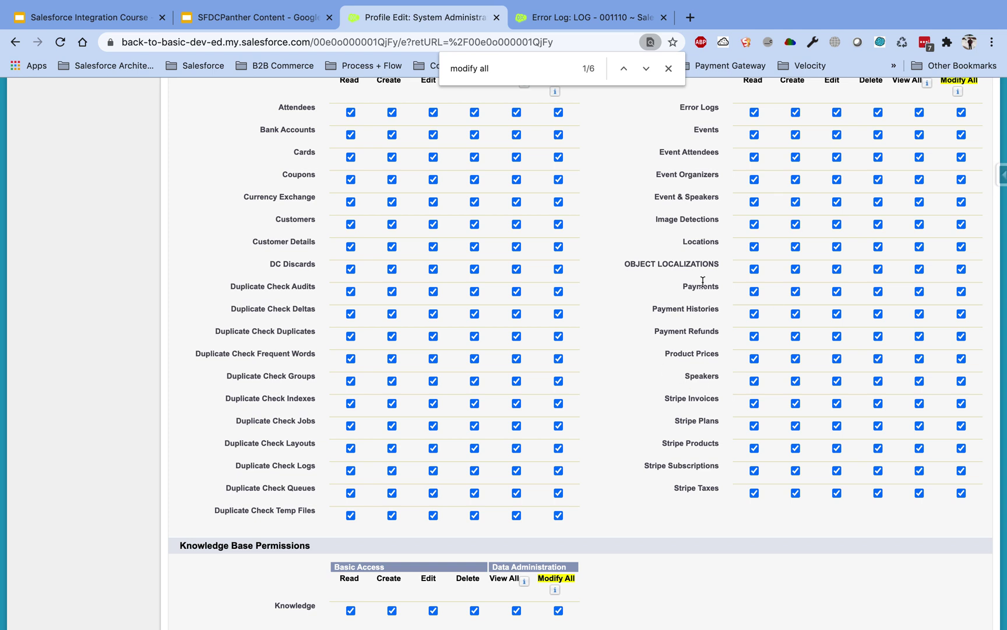
left_click(796, 112)
Find Modify All Data, enable it again, and save the profile.
type("d")
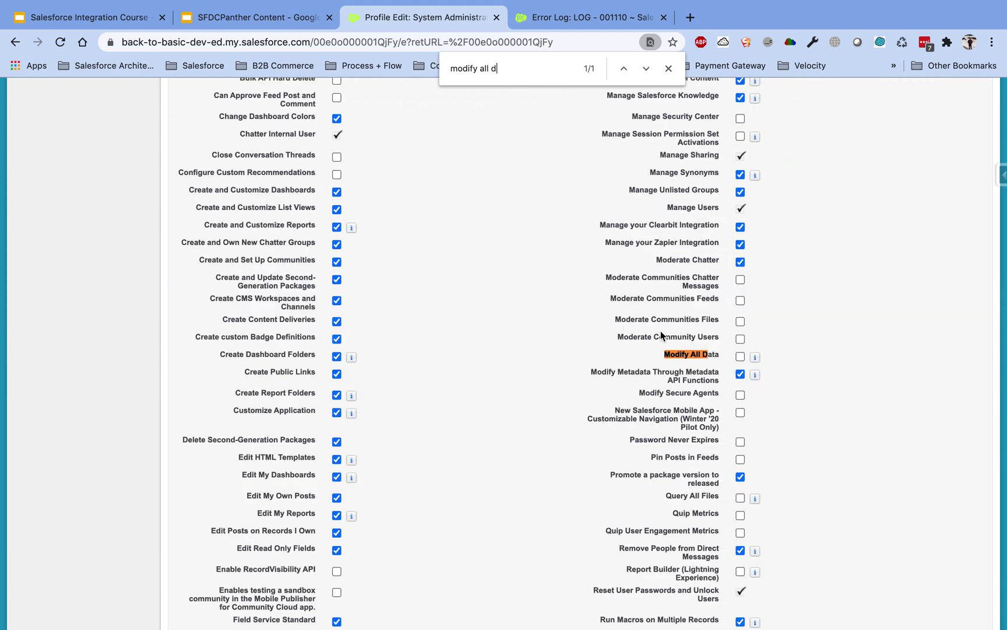
left_click(741, 356)
scroll(611, 251, "up", 20)
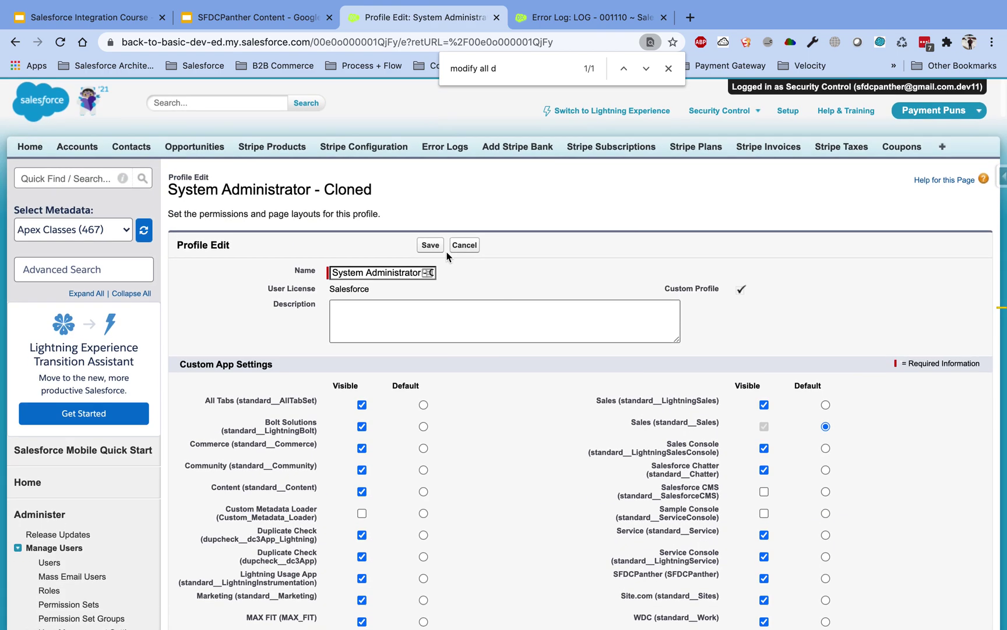
left_click(431, 244)
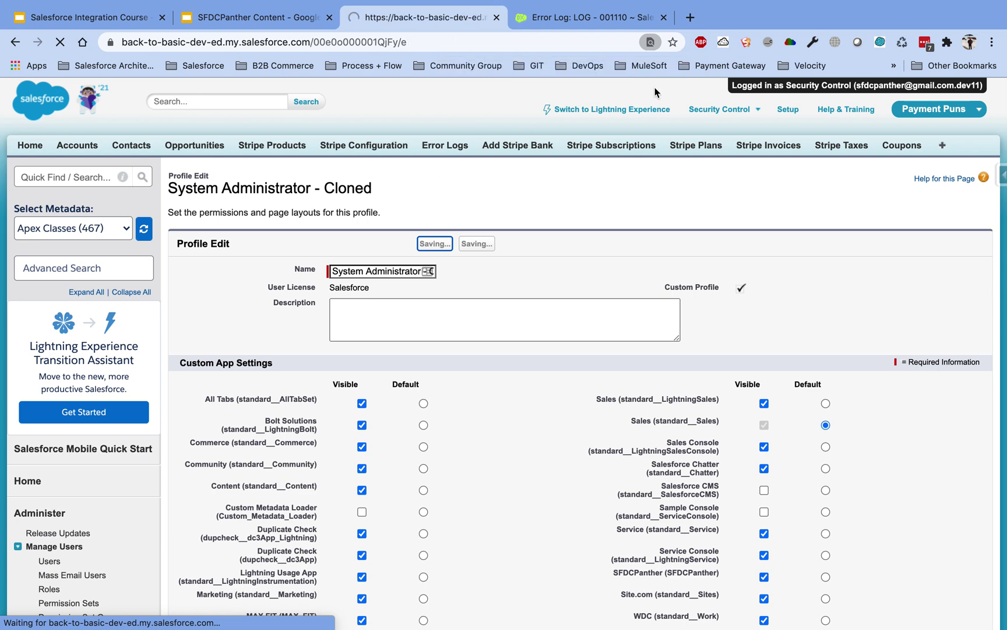
Reload the LOG - 001110 error log record to test access under Modify All Data.
left_click(559, 25)
left_click(530, 42)
key("Return")
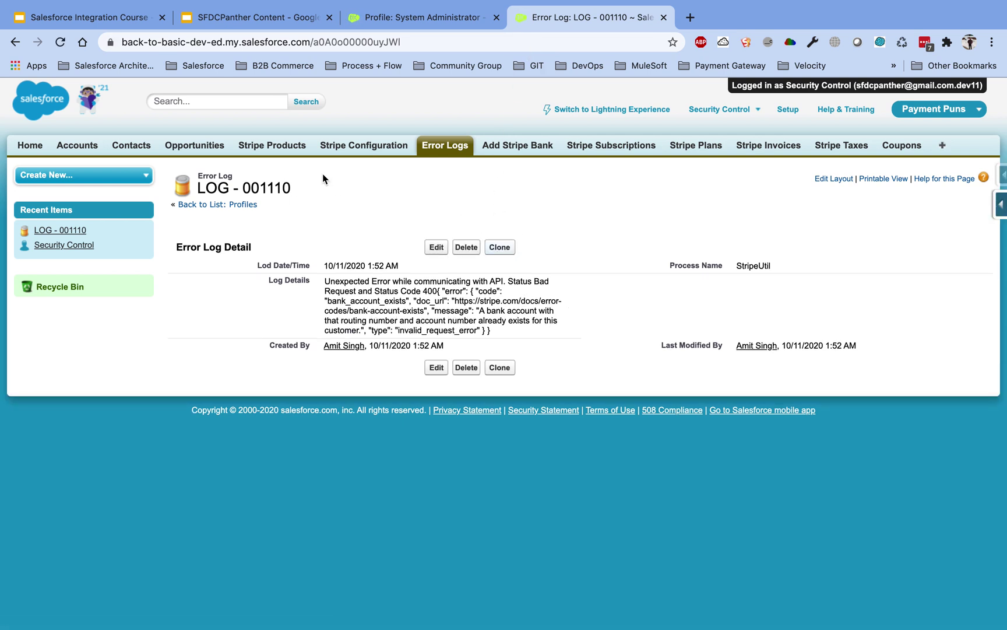
Open a new error log form from the Error Logs home page to test create access, and cancel it.
left_click(444, 151)
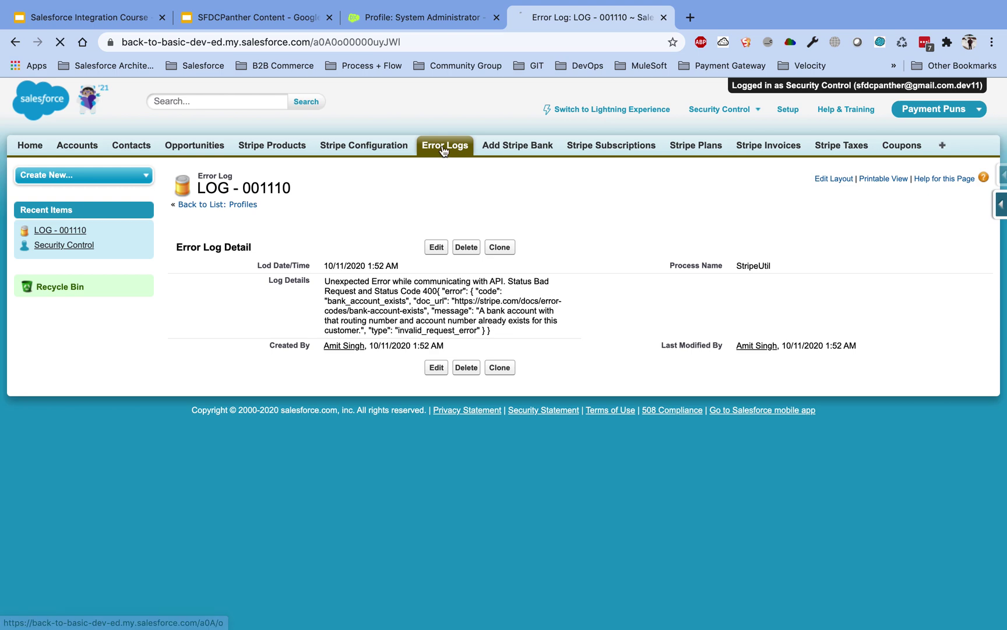
left_click(432, 251)
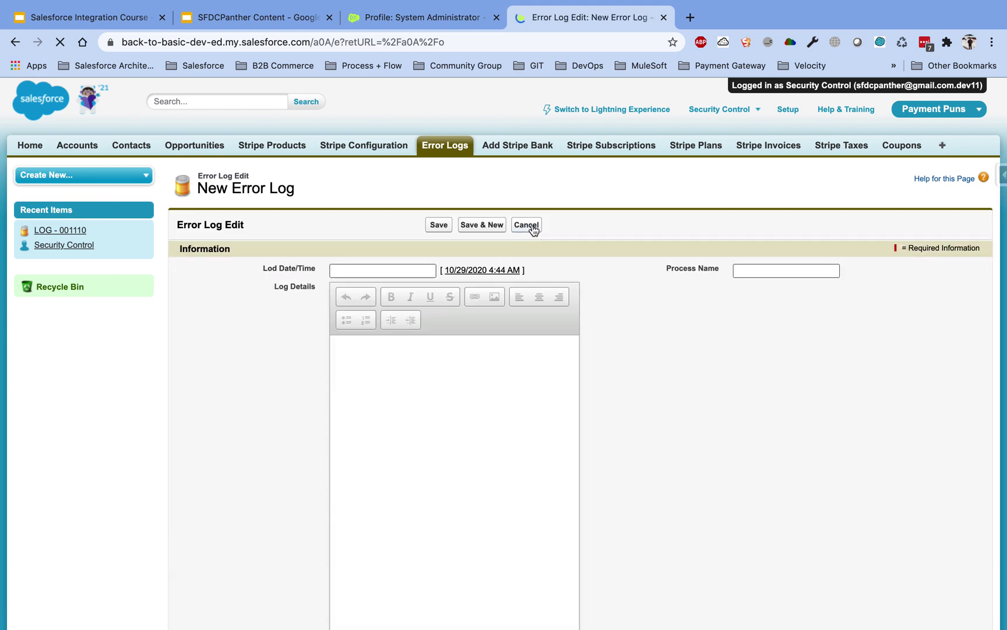
left_click(526, 224)
Edit the System Administrator - Cloned profile so Accounts have Read, Edit, Delete, View All and Modify All, but not Create.
left_click(431, 17)
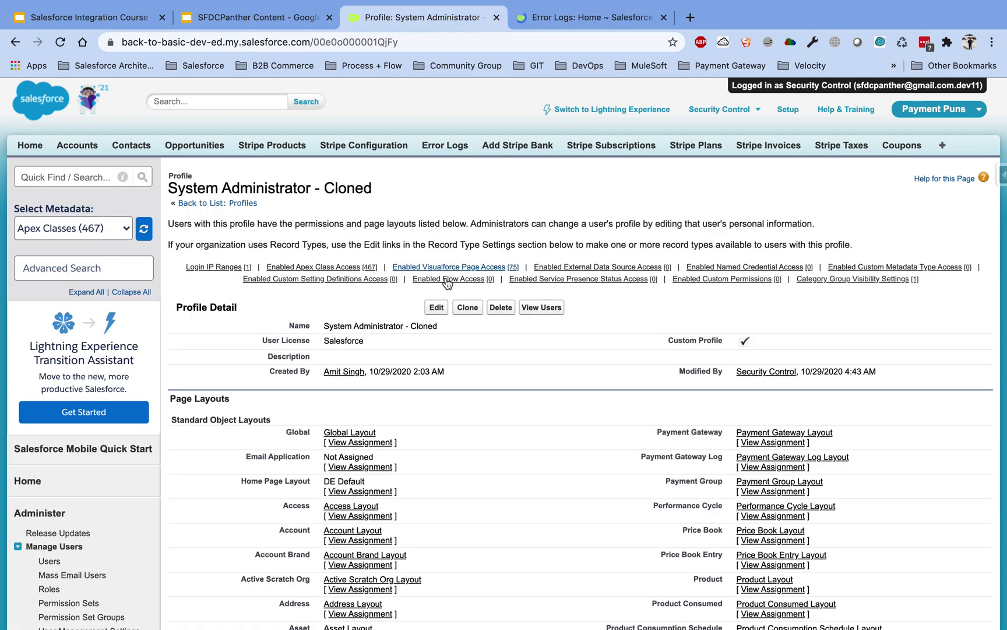
left_click(433, 308)
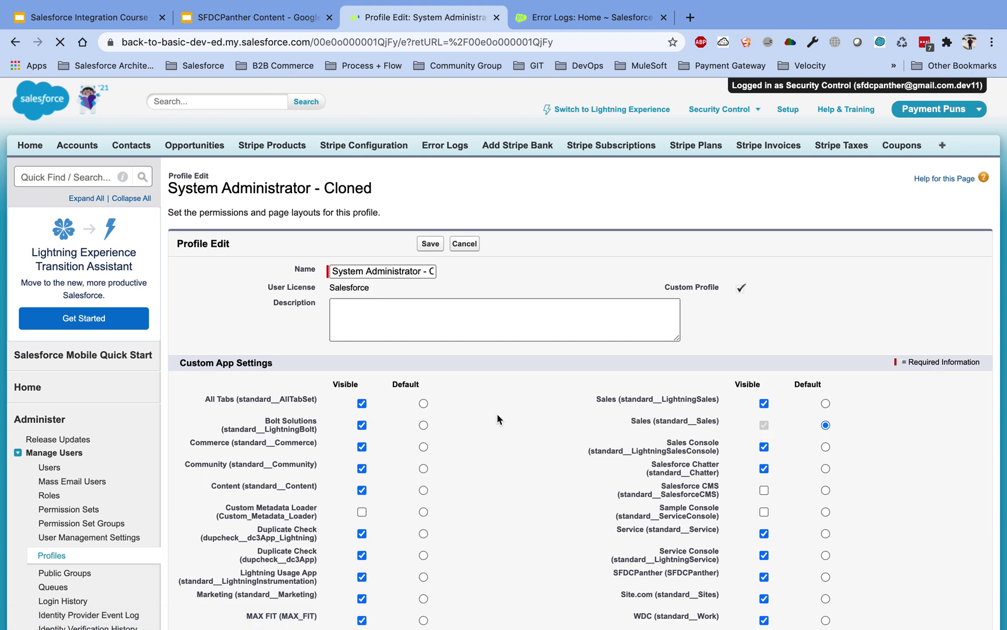
key("super+f")
type("modify all")
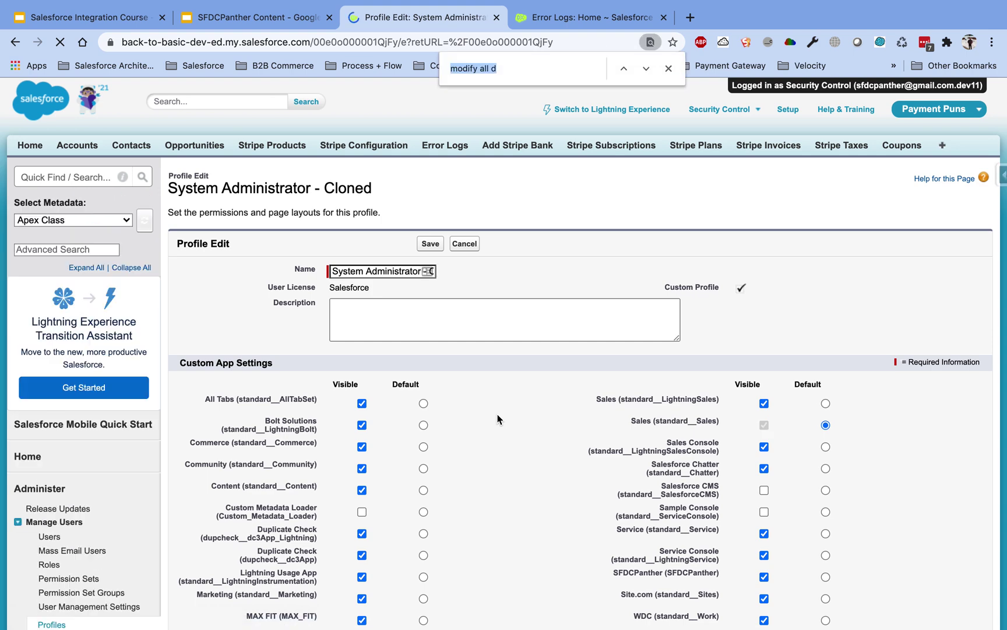
key("Return")
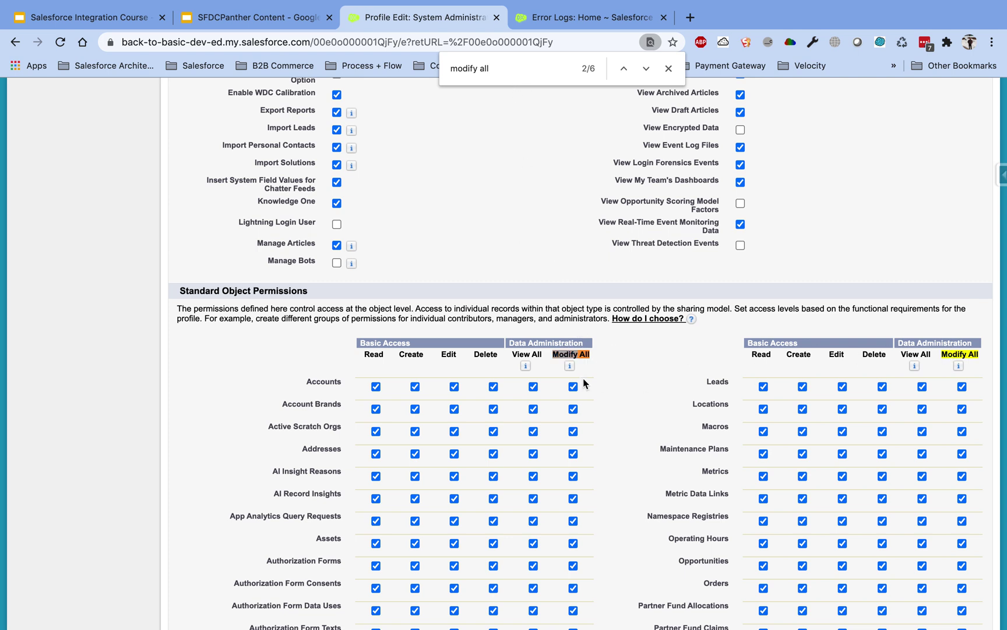
scroll(622, 373, "down", 1)
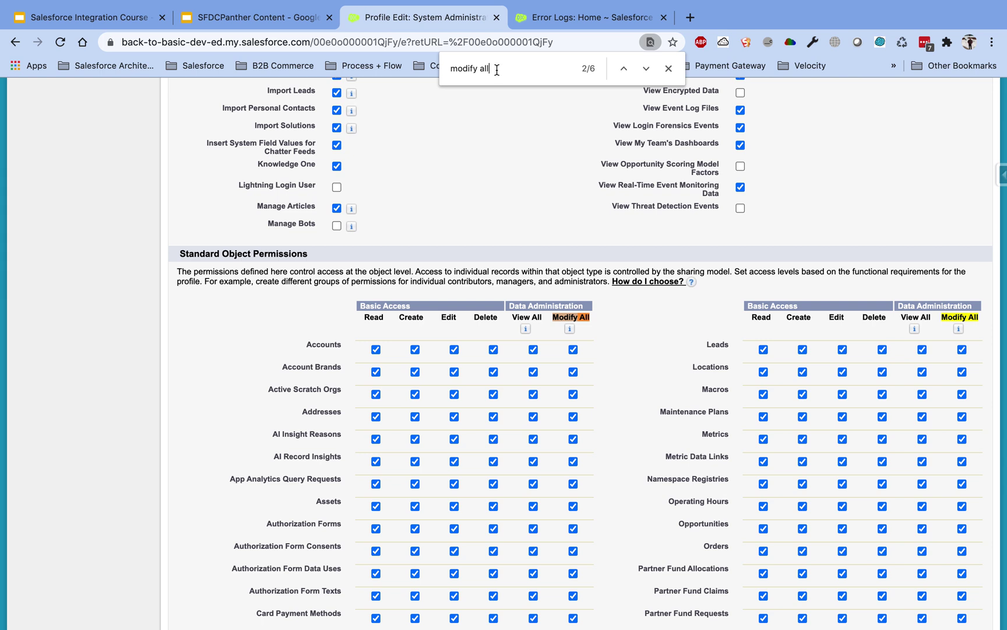
left_click_drag(493, 70, 480, 70)
left_click(504, 69)
left_click(371, 353)
left_click(376, 351)
left_click(573, 349)
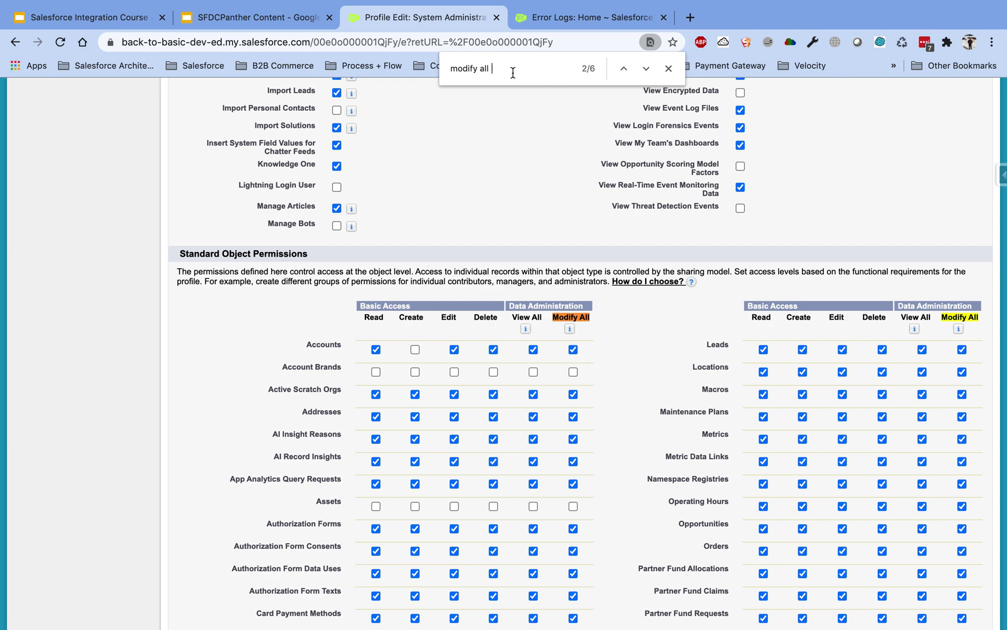
Find Modify All Data in the profile's administrative permissions, clear it, and save the profile.
type("d")
left_click(740, 357)
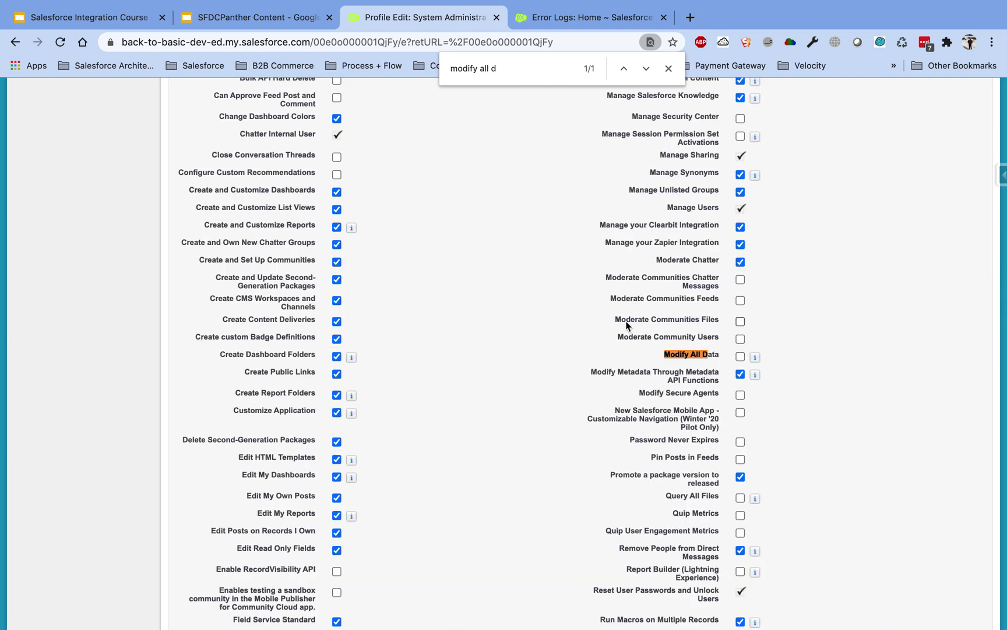
scroll(625, 329, "up", 20)
left_click(430, 243)
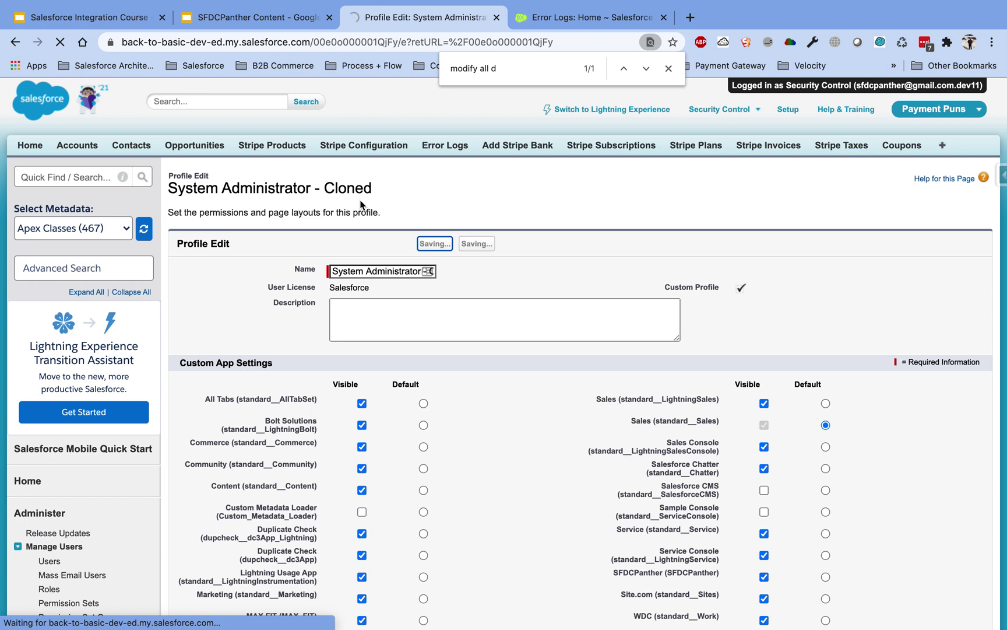
Open the Accounts home page in a separate browser tab to test account access.
left_click(555, 24)
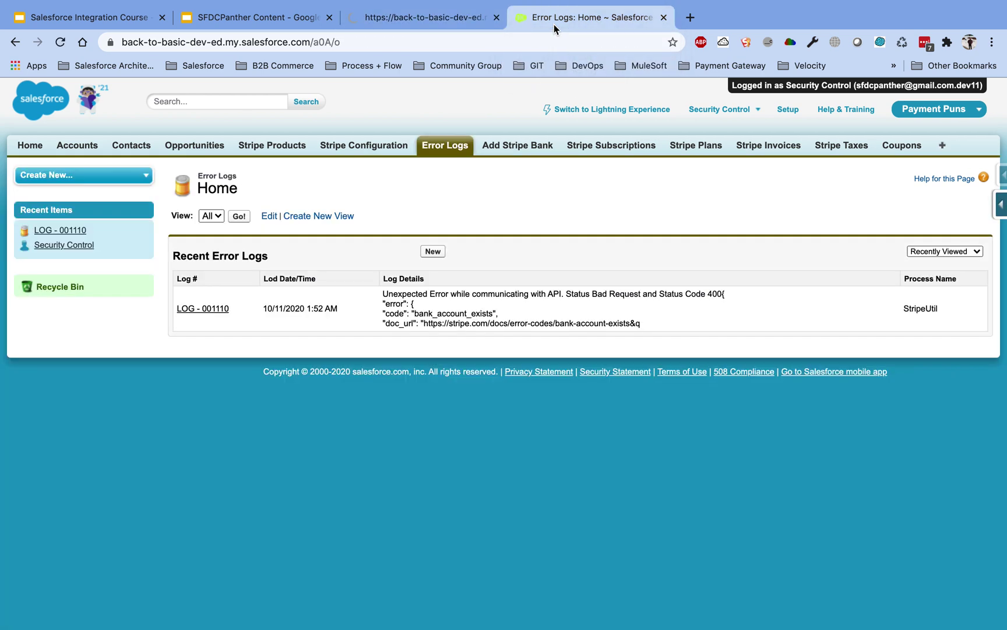
left_click(76, 150, "super")
left_click(710, 24)
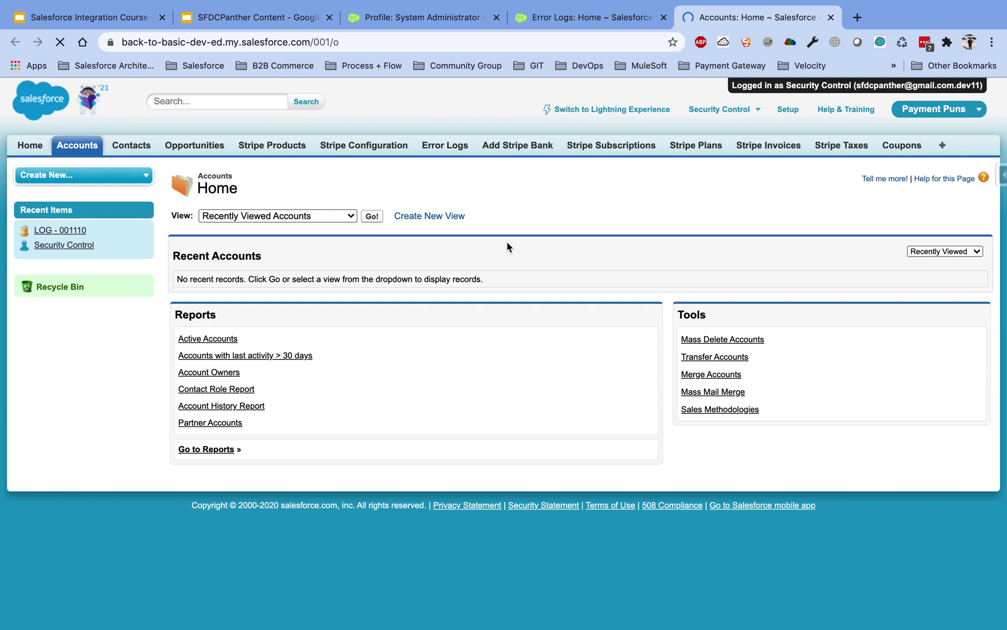
Return to the saved System Administrator - Cloned profile and locate the Modify All Data permission.
left_click(407, 23)
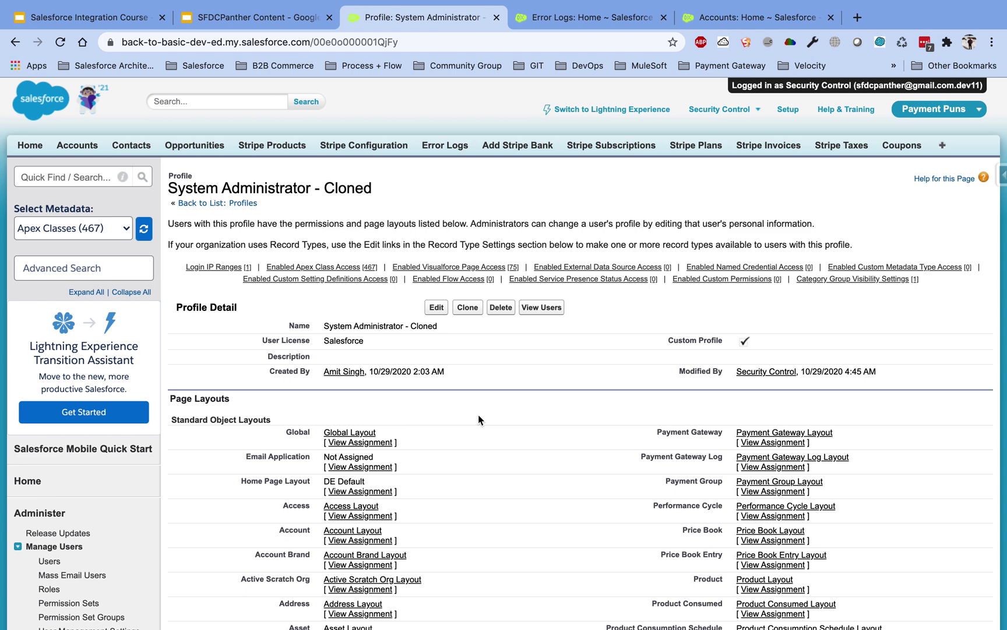
key("super+f")
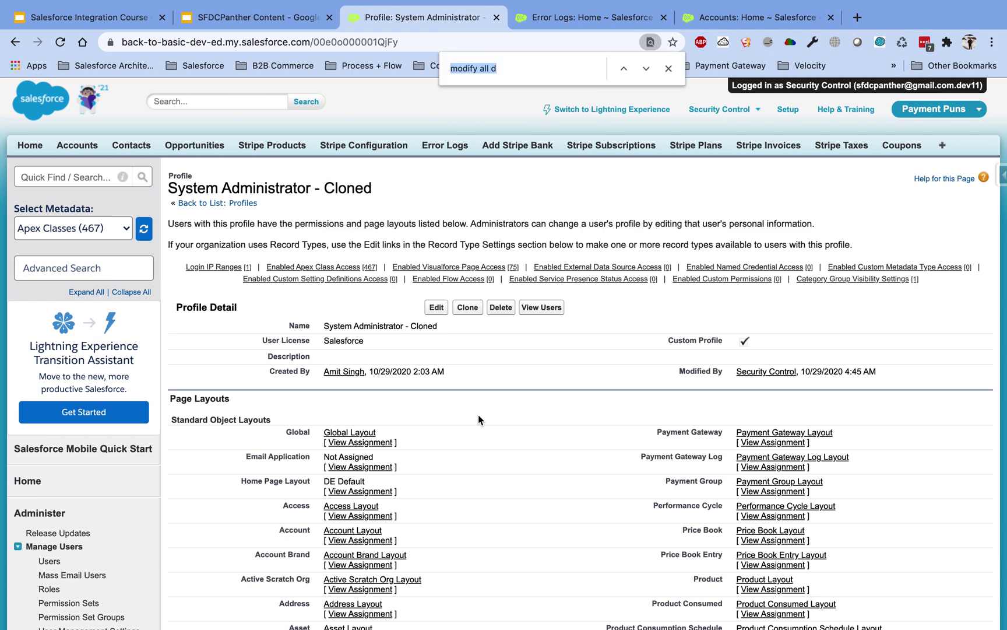
key("Return")
Find View All Data in the profile's administrative permissions and look over the standard object permissions.
key("BackSpace")
key("BackSpace")
key("BackSpace")
key("BackSpace")
key("BackSpace")
key("BackSpace")
key("BackSpace")
key("BackSpace")
key("BackSpace")
key("BackSpace")
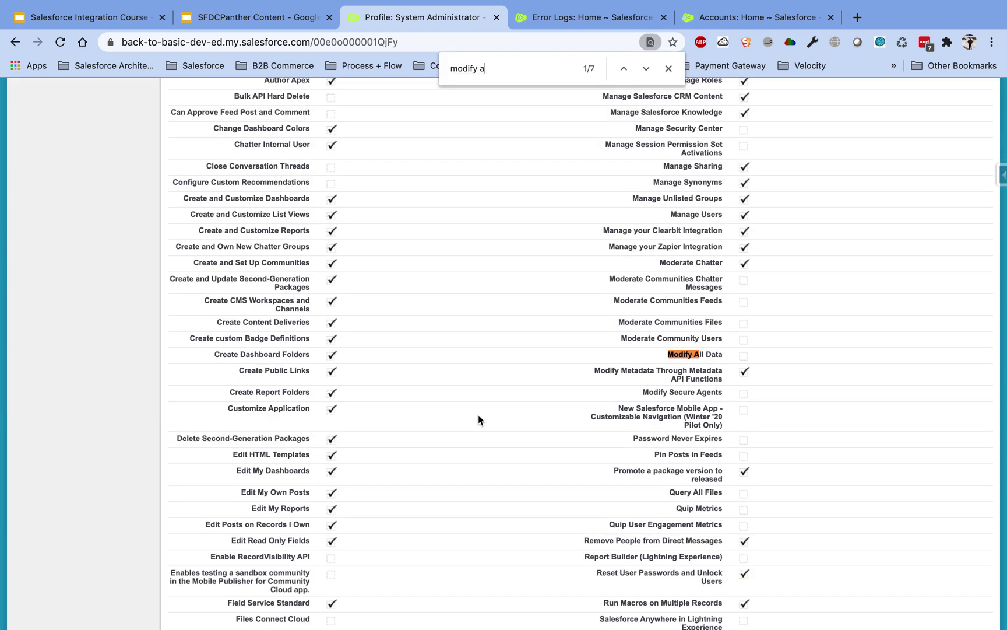
type("view all ")
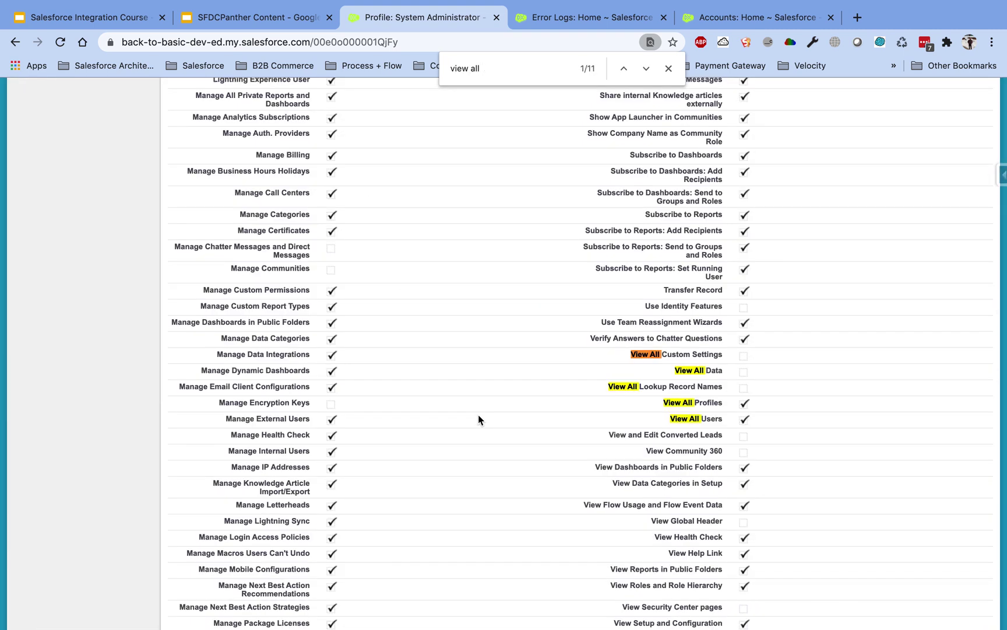
type("da")
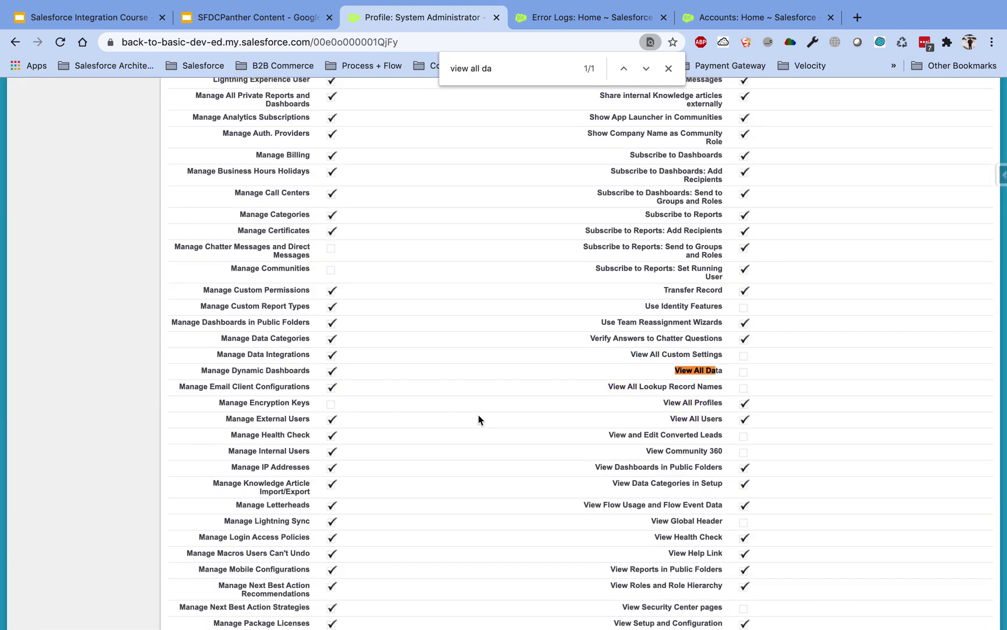
key("BackSpace")
key("BackSpace")
key("BackSpace")
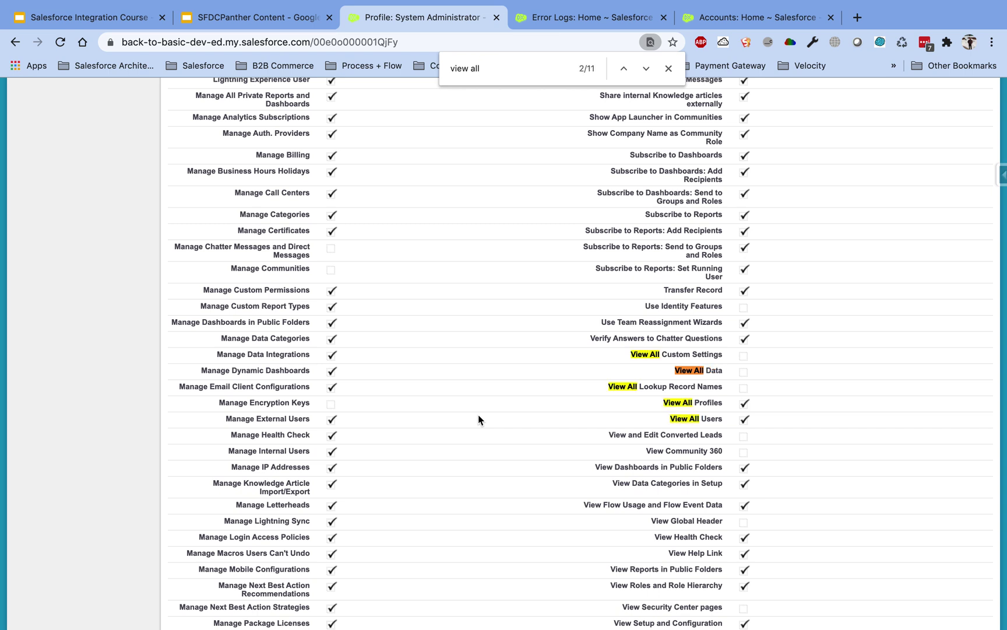
type("data")
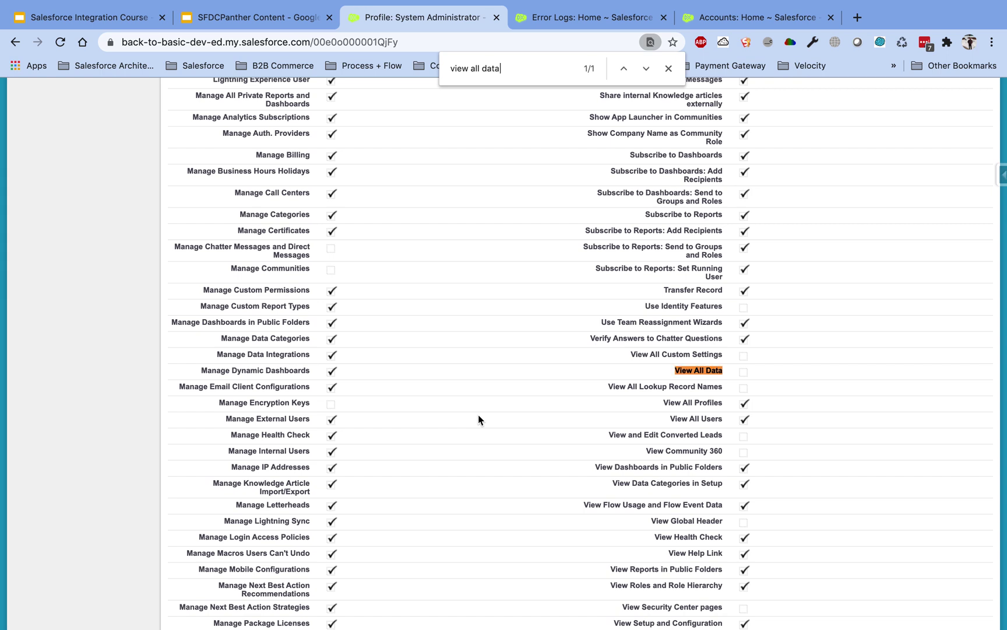
key("BackSpace")
key("BackSpace")
key("BackSpace")
key("BackSpace")
key("BackSpace")
key("BackSpace")
key("BackSpace")
key("BackSpace")
key("BackSpace")
key("BackSpace")
key("BackSpace")
key("BackSpace")
key("BackSpace")
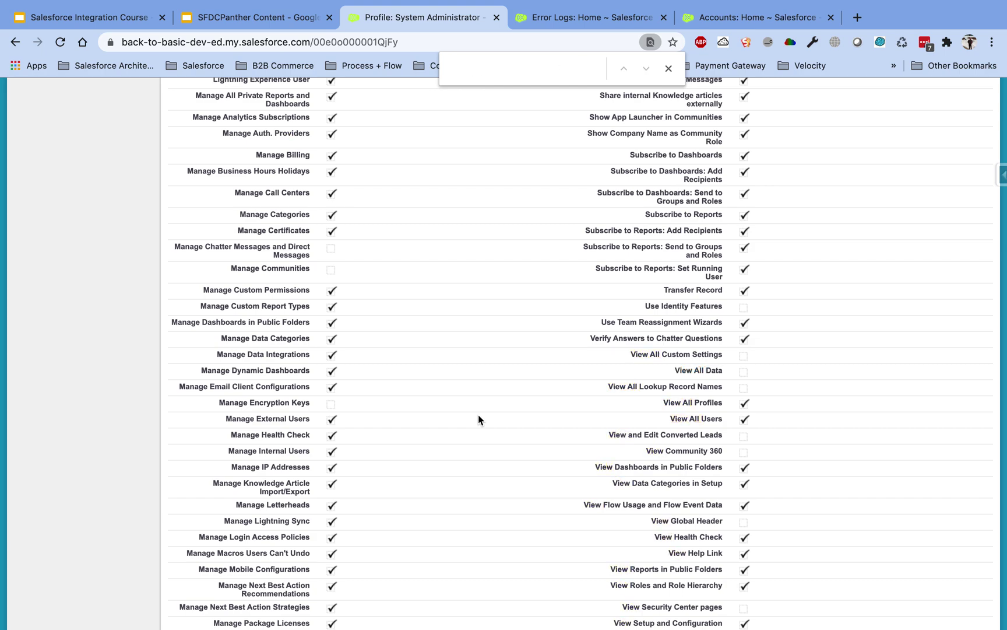
key("Escape")
scroll(478, 415, "down", 20)
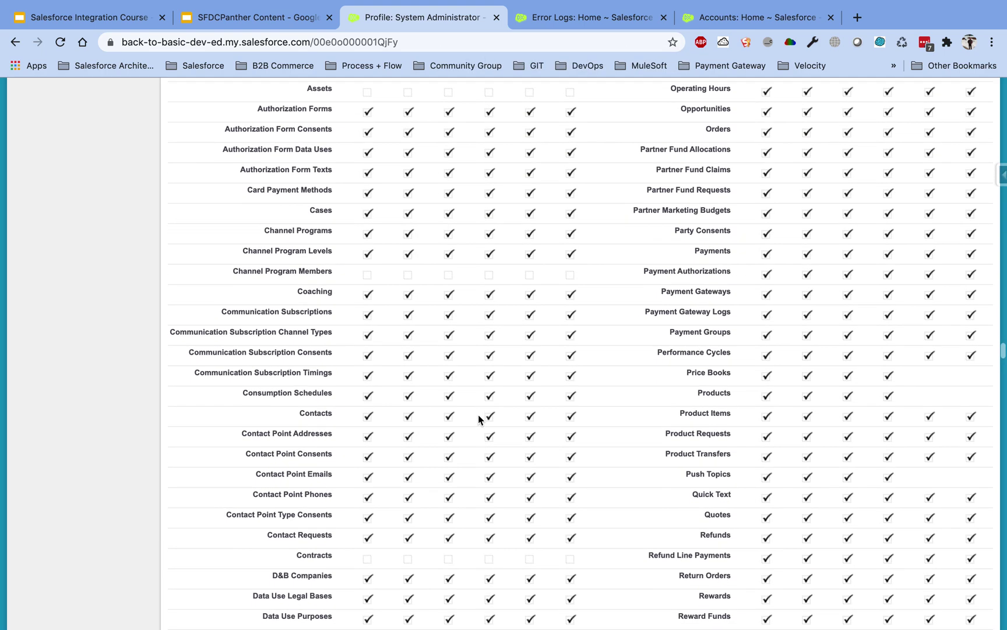
scroll(477, 414, "up", 20)
scroll(479, 419, "up", 20)
scroll(479, 419, "up", 15)
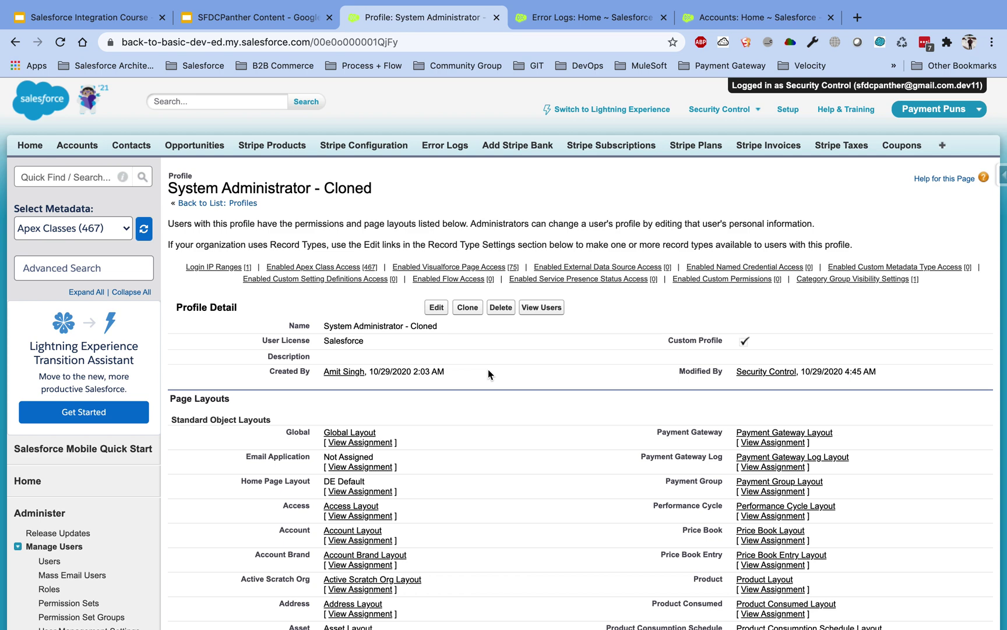
Search setup for "permi" and open the Permission Sets list in a separate browser tab.
left_click(83, 182)
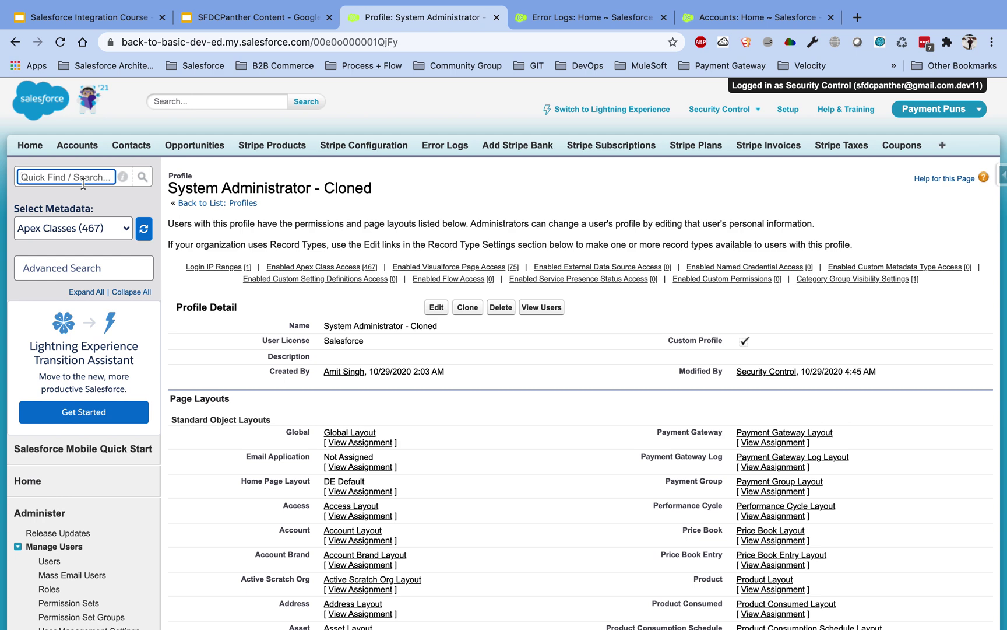
type("profil")
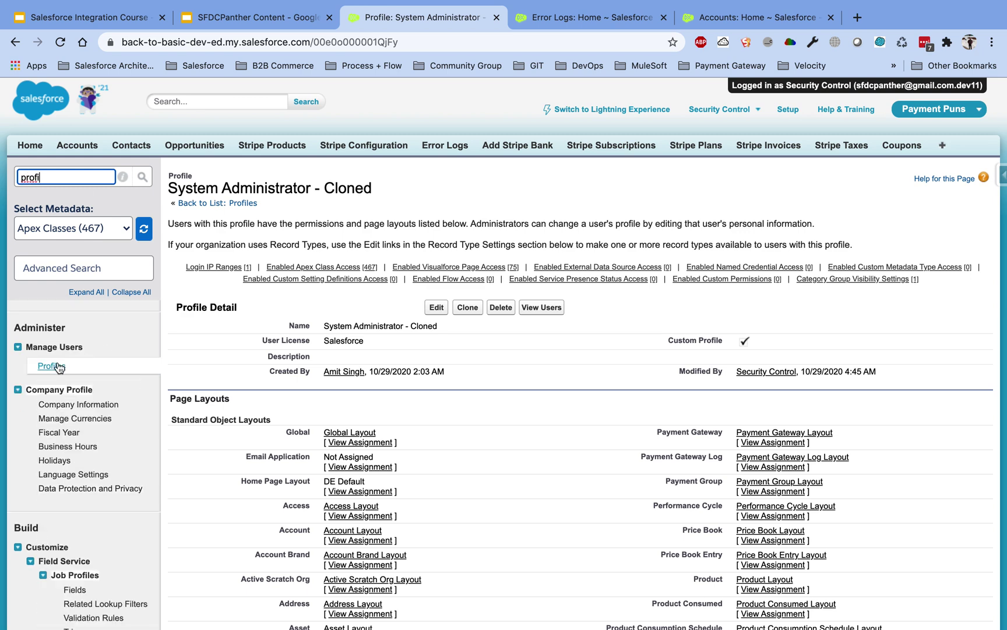
key("BackSpace")
key("BackSpace")
key("BackSpace")
key("BackSpace")
key("BackSpace")
type("ermi")
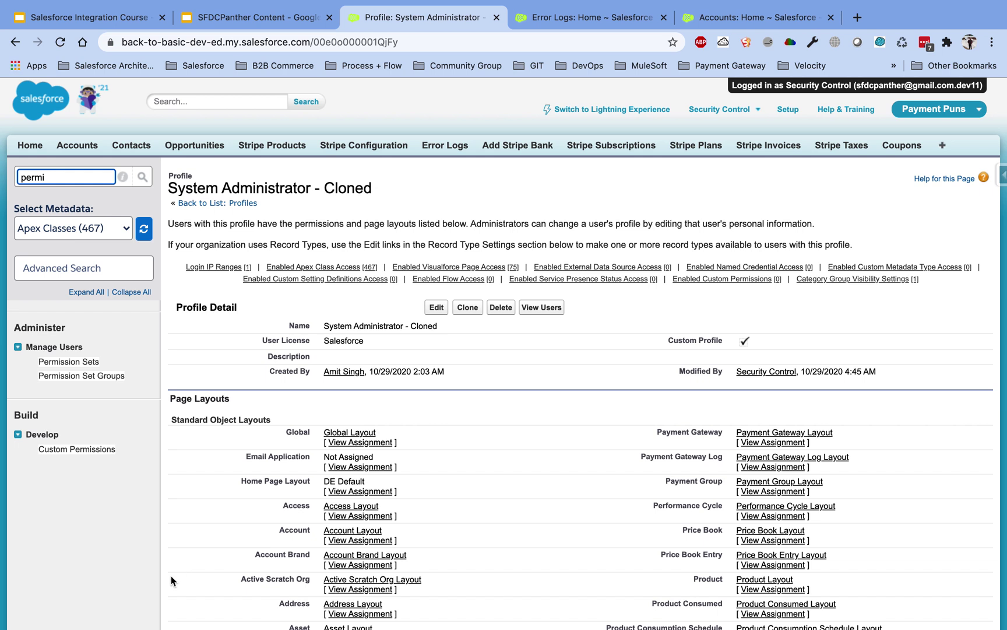
left_click(73, 364, "super")
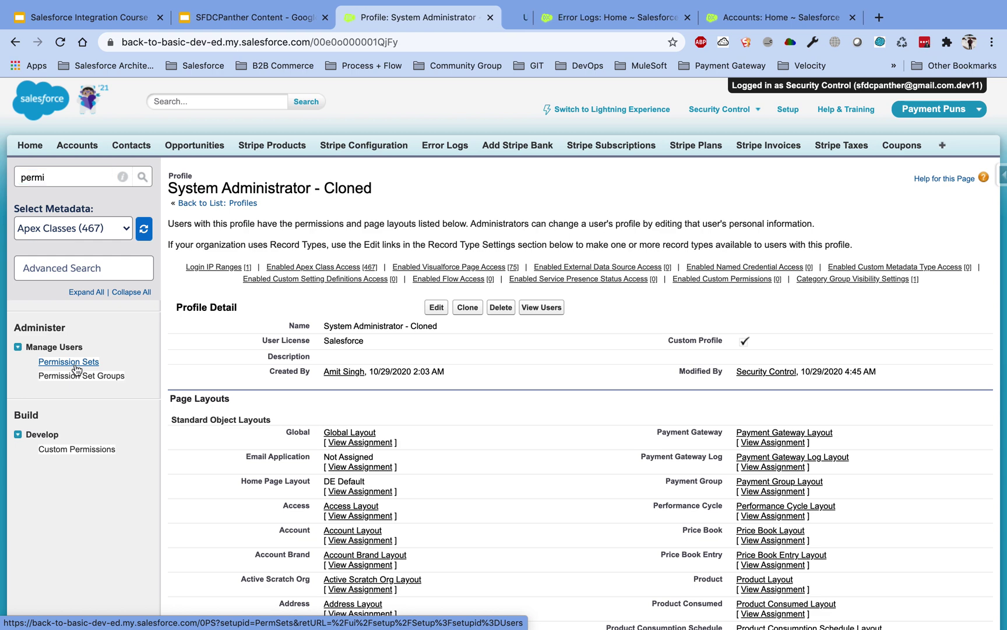
left_click(519, 21)
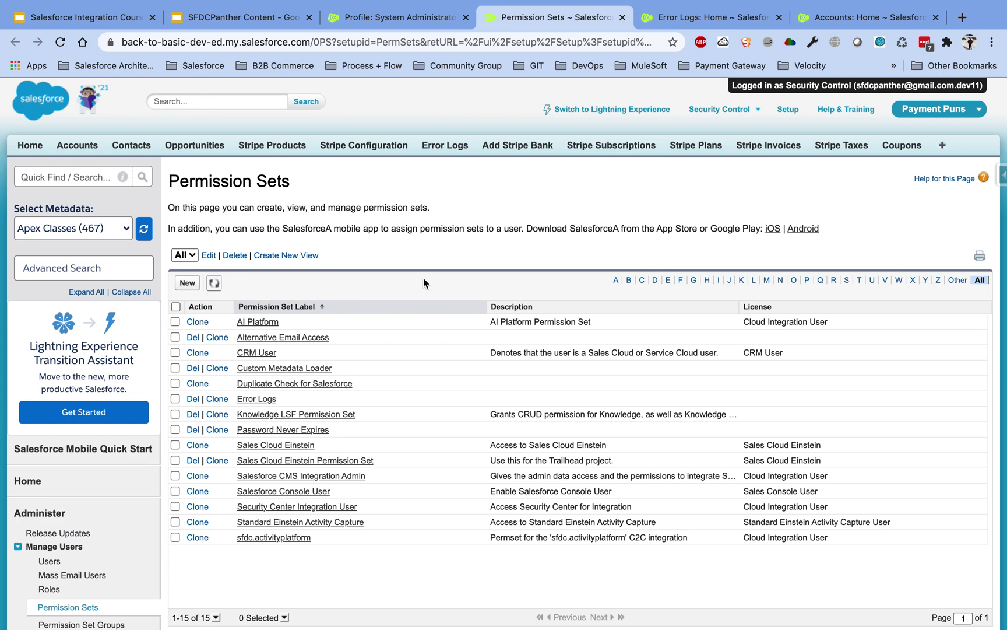
Go back to the System Administrator - Cloned profile and search it for "modify all" to check Modify All Data.
left_click(373, 19)
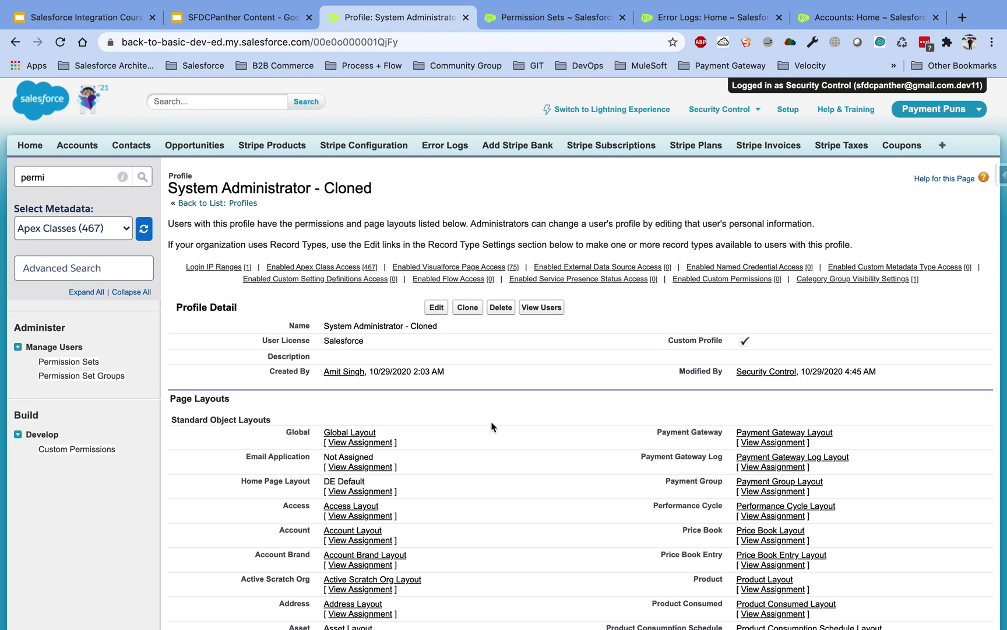
key("super+f")
type("modify")
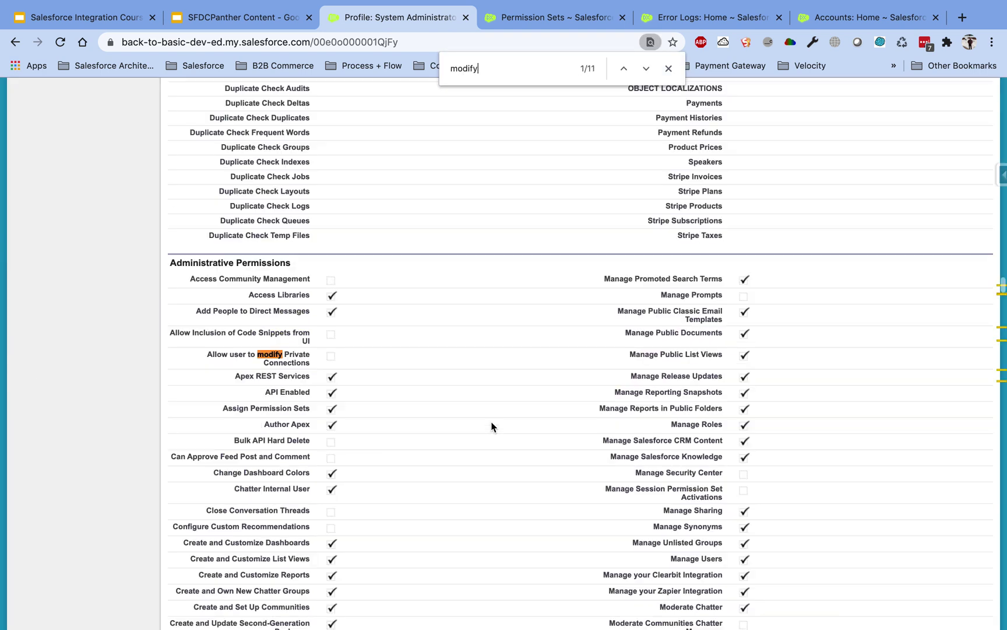
type(" all")
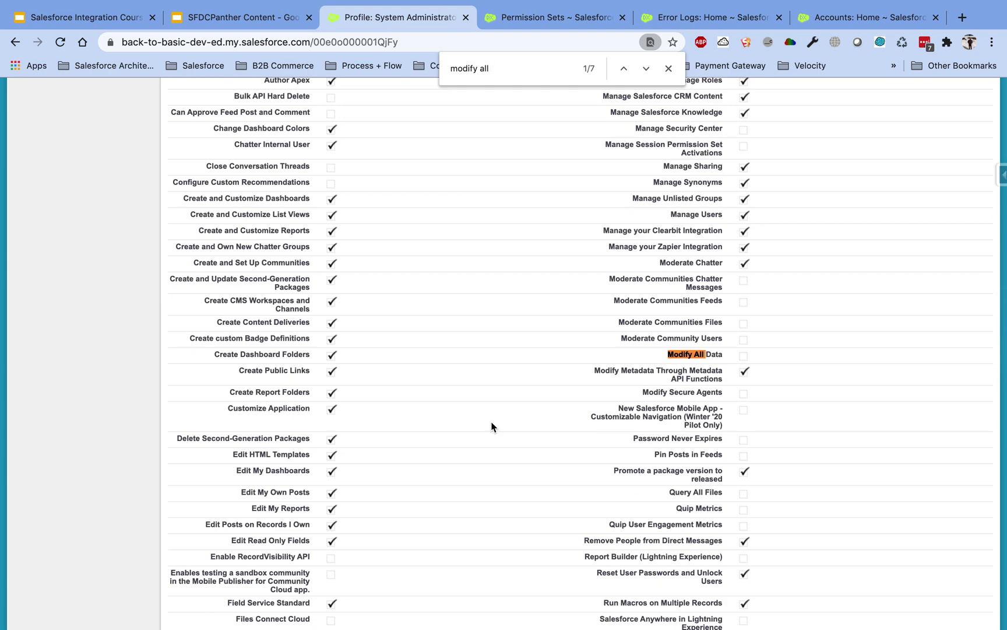
Search the profile for "view all", highlight the View All Data permission, and close the search.
key("BackSpace")
key("BackSpace")
key("BackSpace")
key("BackSpace")
key("BackSpace")
key("BackSpace")
key("BackSpace")
key("BackSpace")
key("BackSpace")
key("BackSpace")
key("BackSpace")
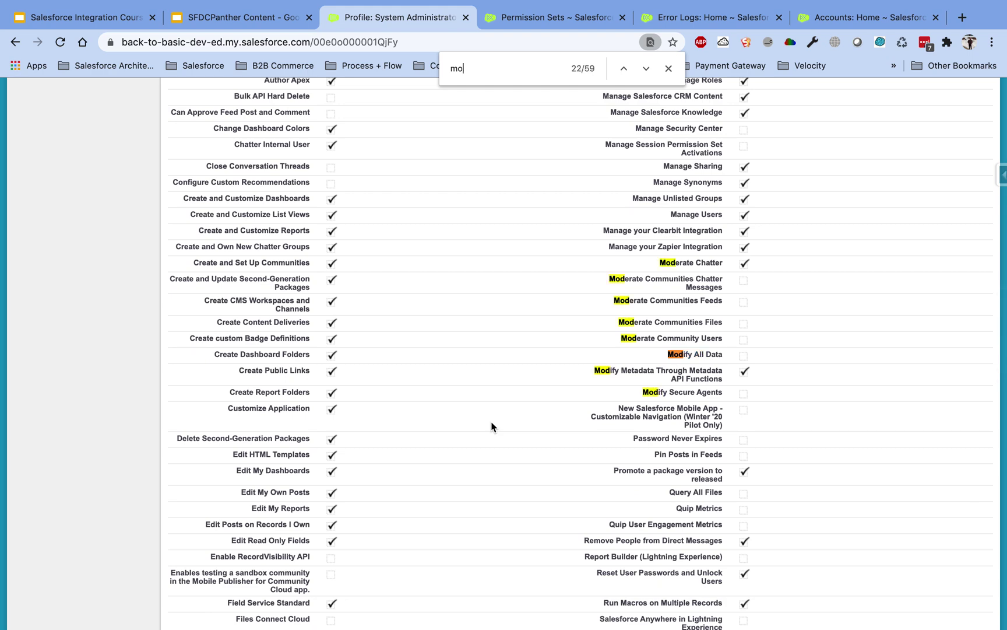
type("view all")
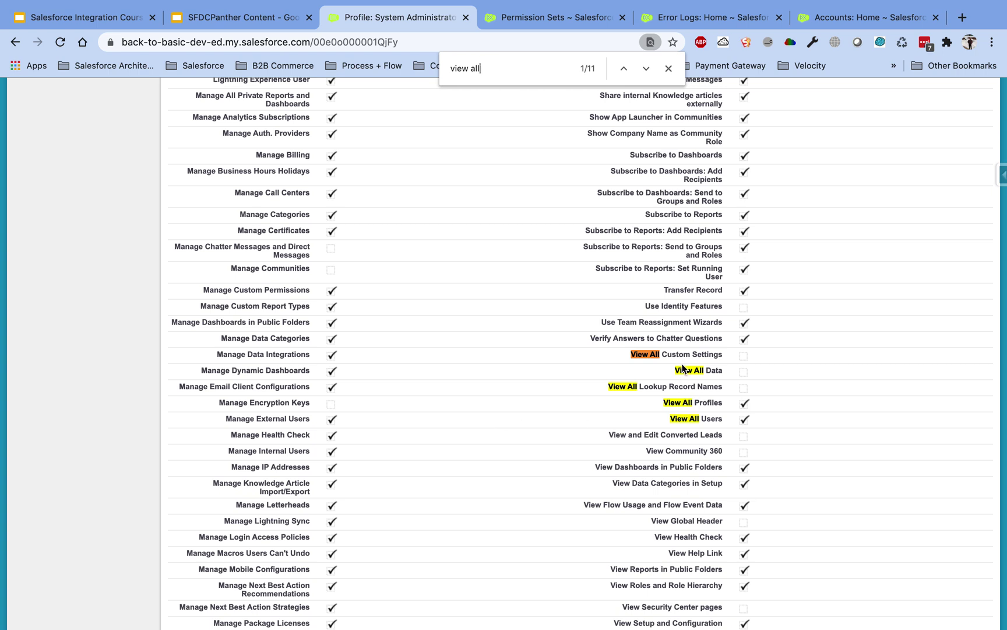
left_click_drag(675, 371, 723, 373)
left_click(669, 69)
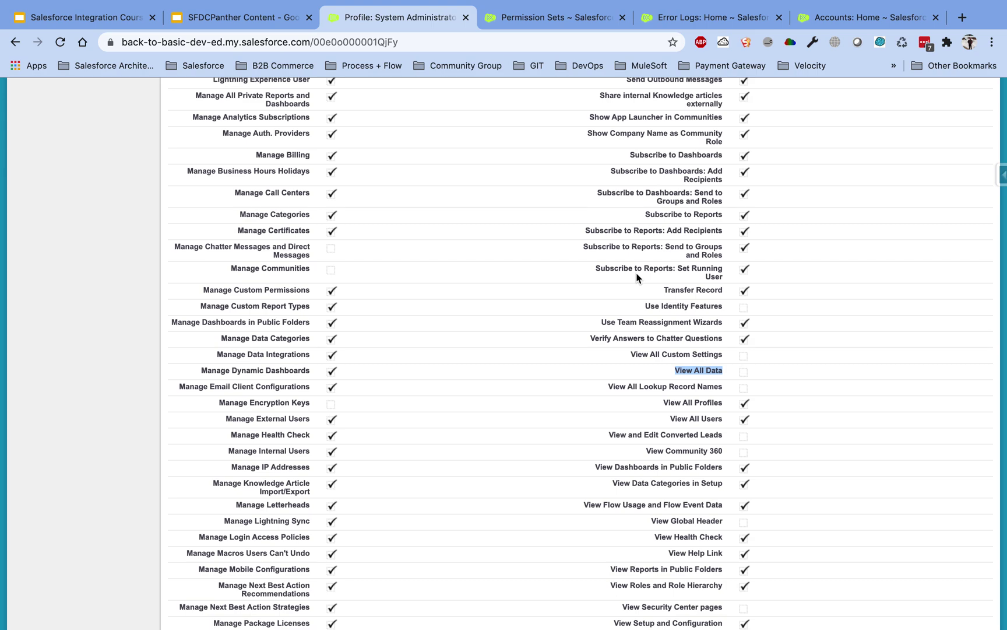
scroll(637, 278, "up", 20)
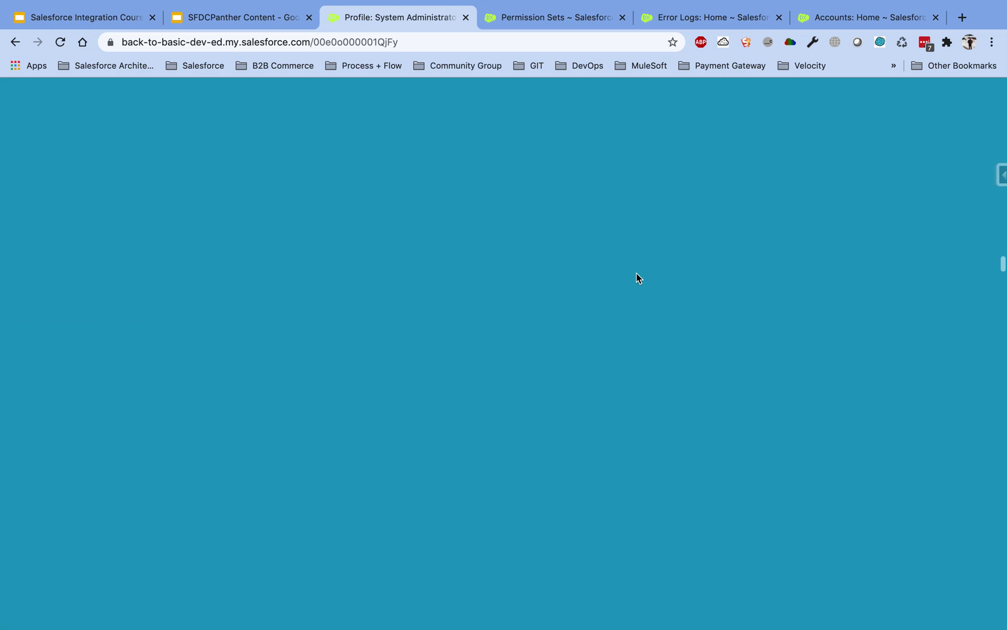
scroll(636, 277, "up", 9)
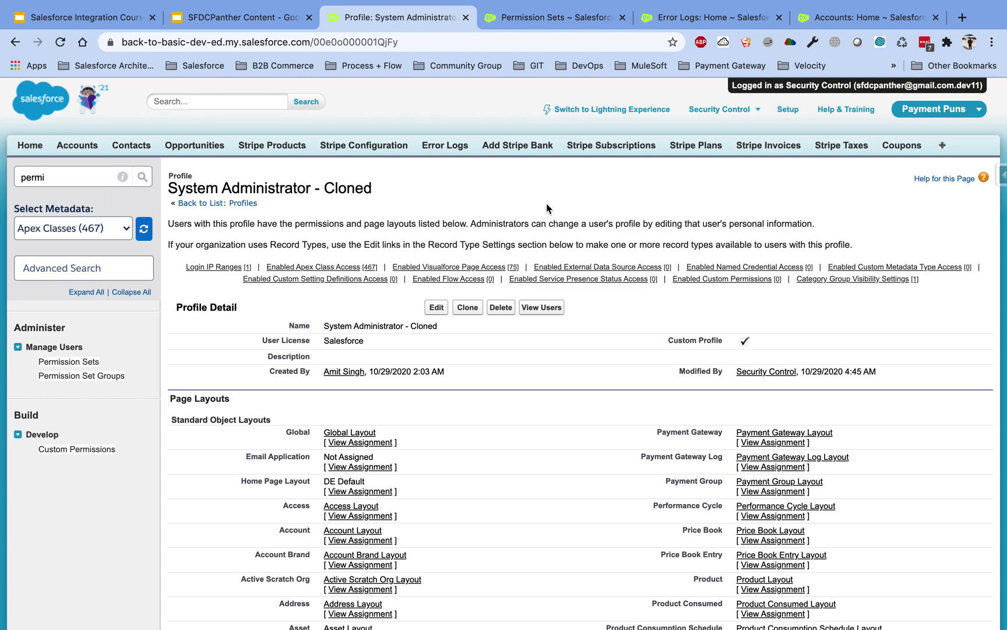
Review the "Behind the scene" slide on object-level access in Google Slides, and return to the Salesforce profile.
left_click(248, 18)
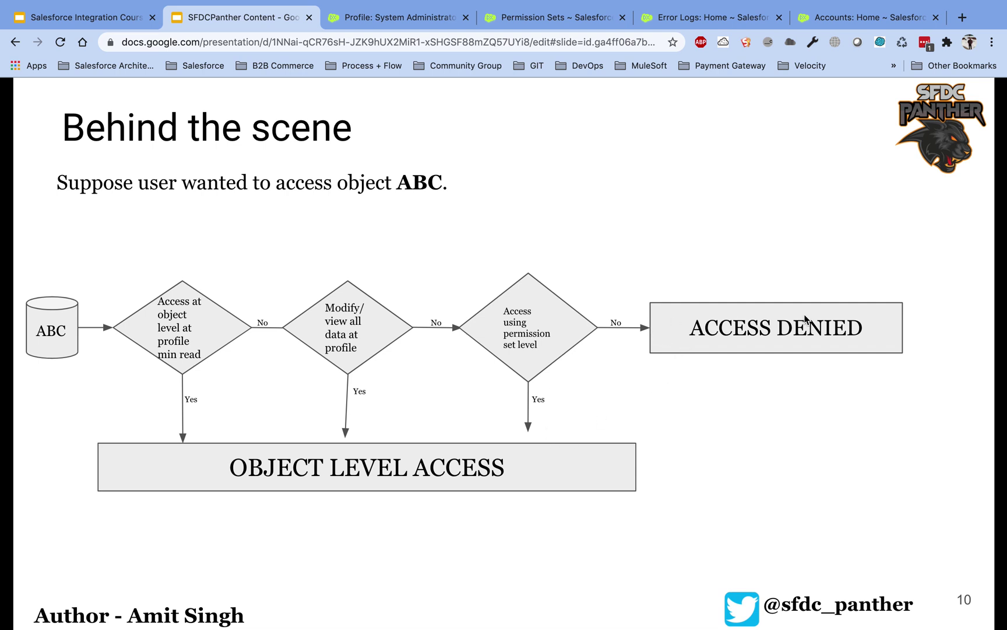
left_click(400, 23)
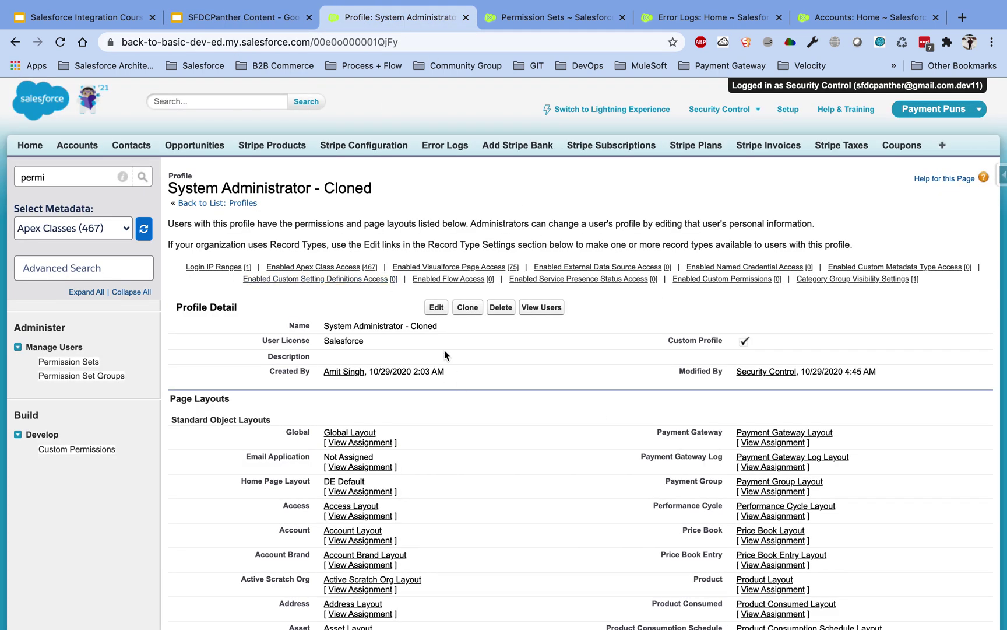
Edit the System Administrator - Cloned profile to remove Read and all other object permissions on Error Logs, and save the profile.
left_click(436, 307)
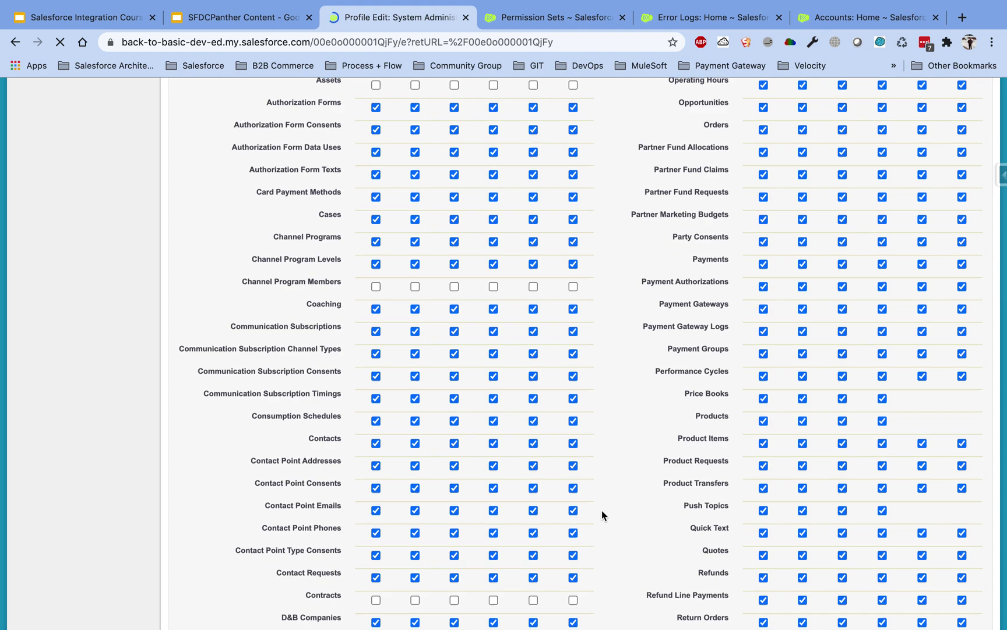
scroll(670, 467, "down", 3)
scroll(670, 469, "down", 15)
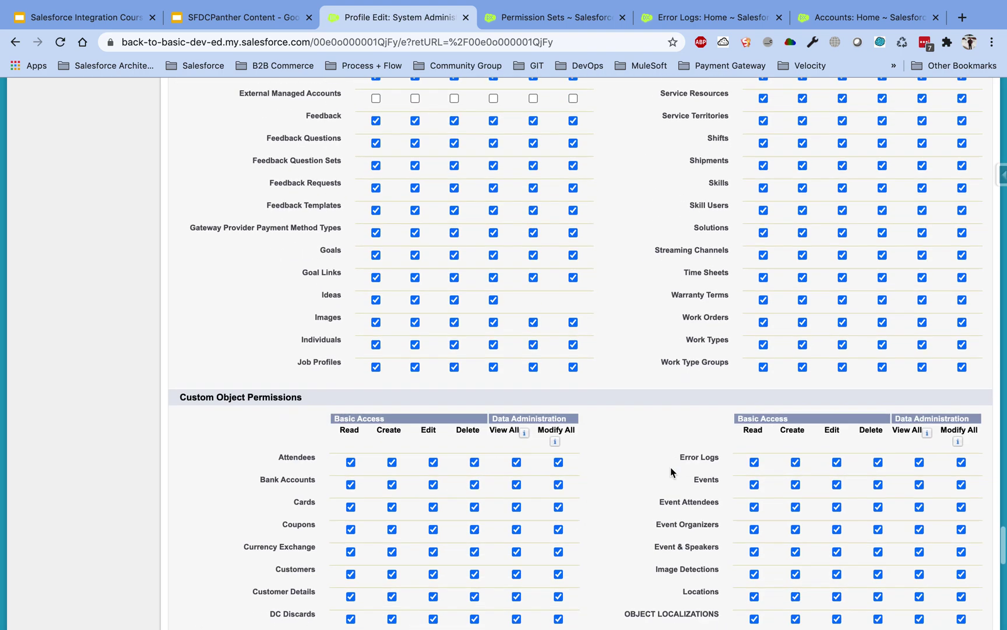
left_click(754, 377)
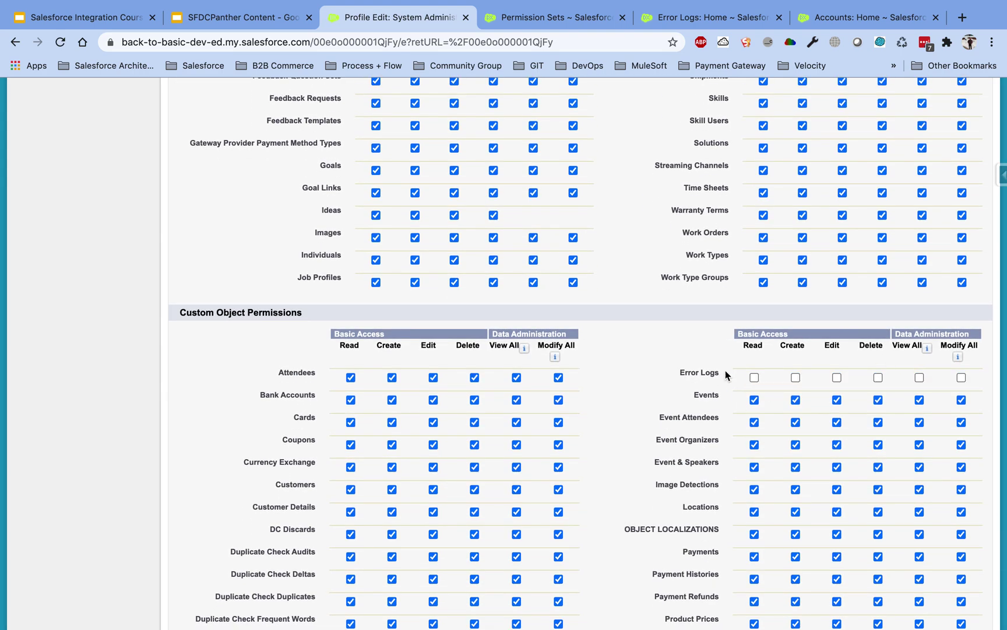
scroll(758, 349, "up", 20)
scroll(650, 337, "down", 1)
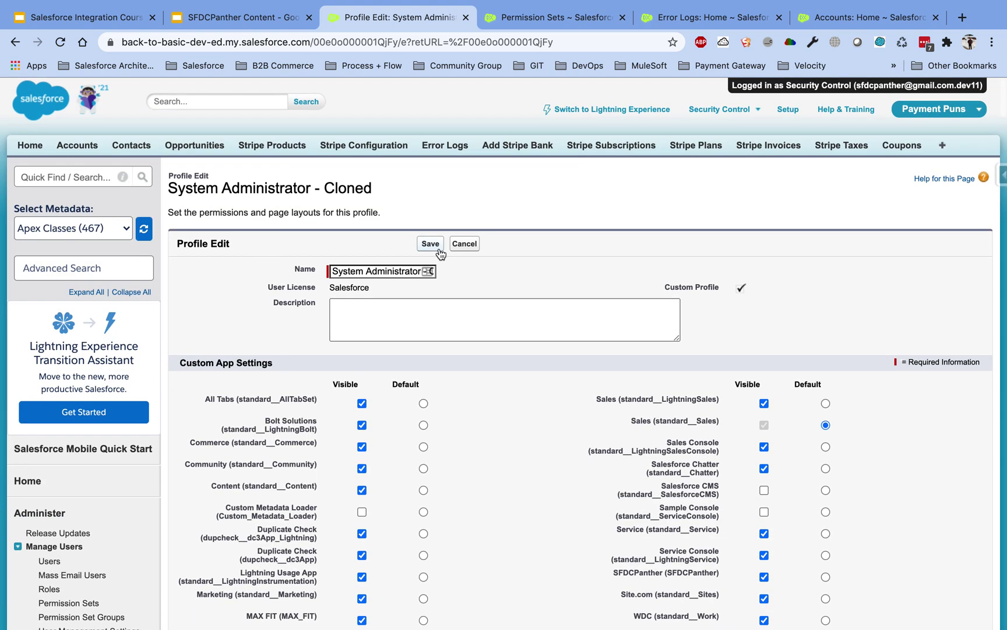
left_click(434, 244)
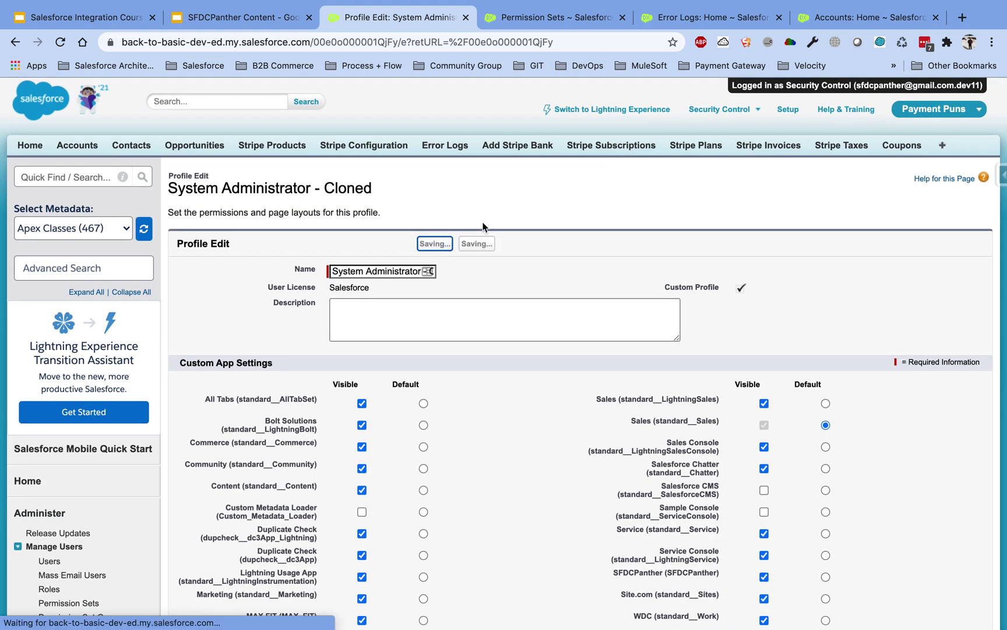
Reload the Error Logs home page to test access with the updated profile.
left_click(699, 17)
left_click(536, 43)
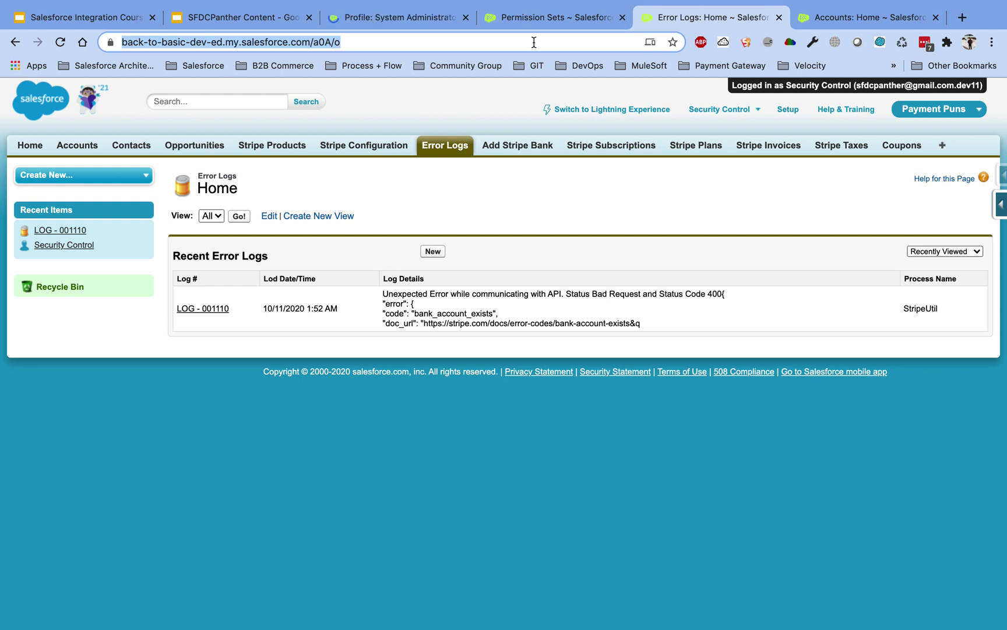
key("Return")
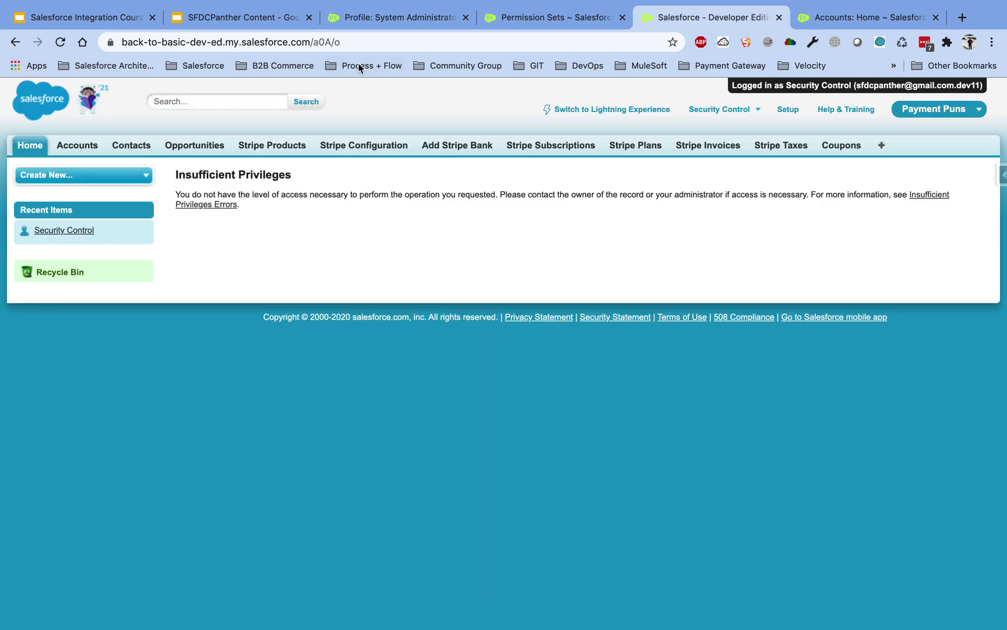
Open the Error Logs permission set and examine its tab, object and field permissions for the Error Logs object.
left_click(358, 17)
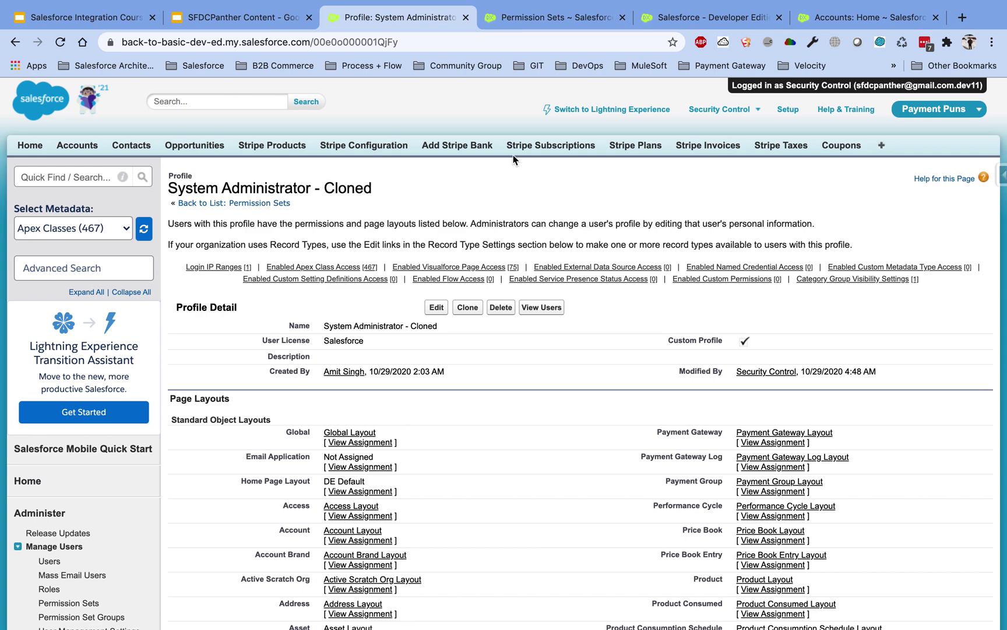
left_click(565, 21)
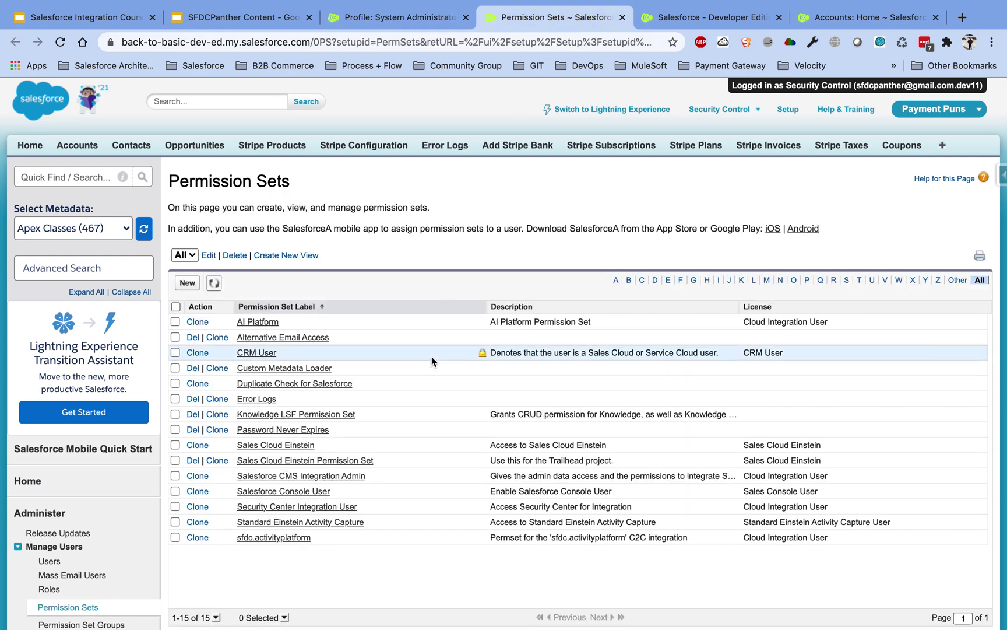
left_click(268, 402)
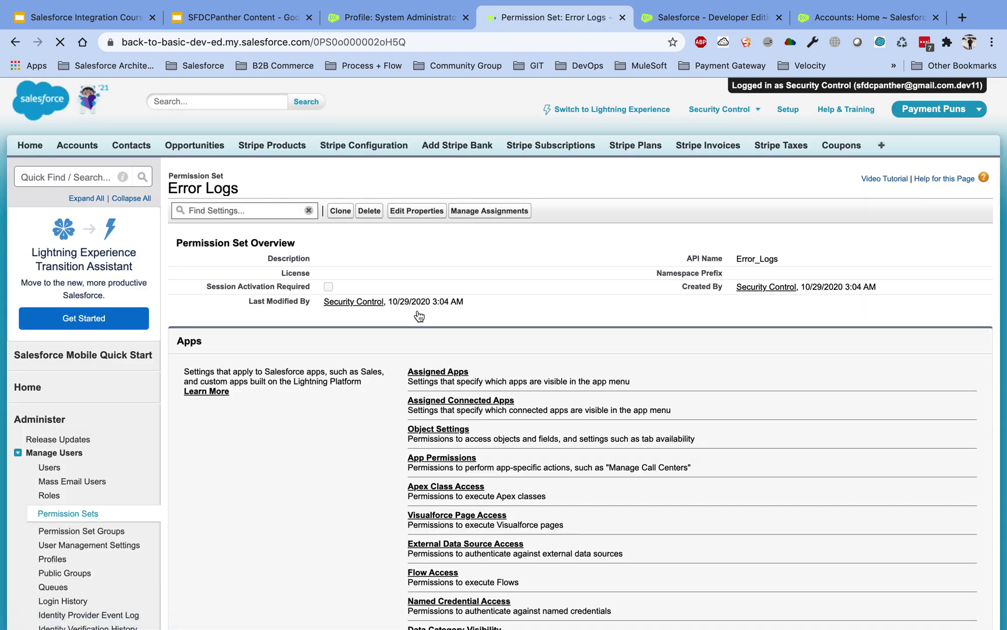
left_click(429, 432)
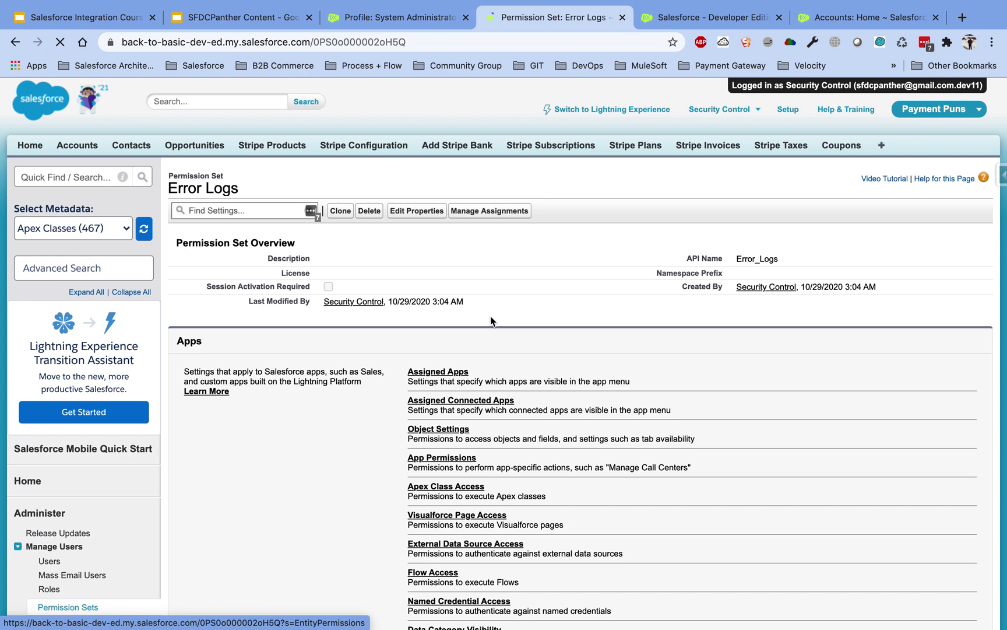
key("super+f")
type("error l")
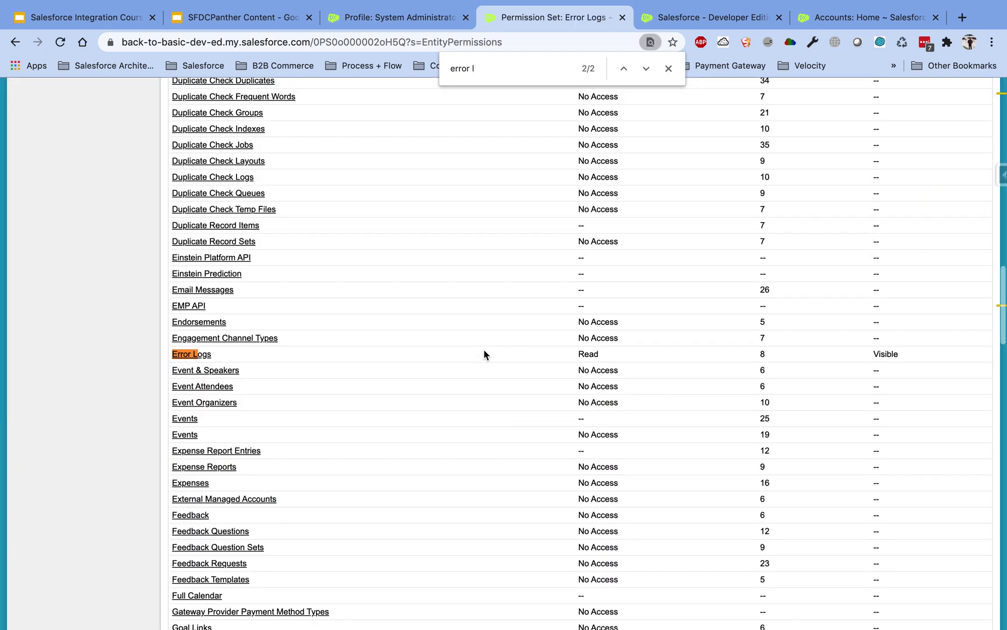
left_click(202, 355)
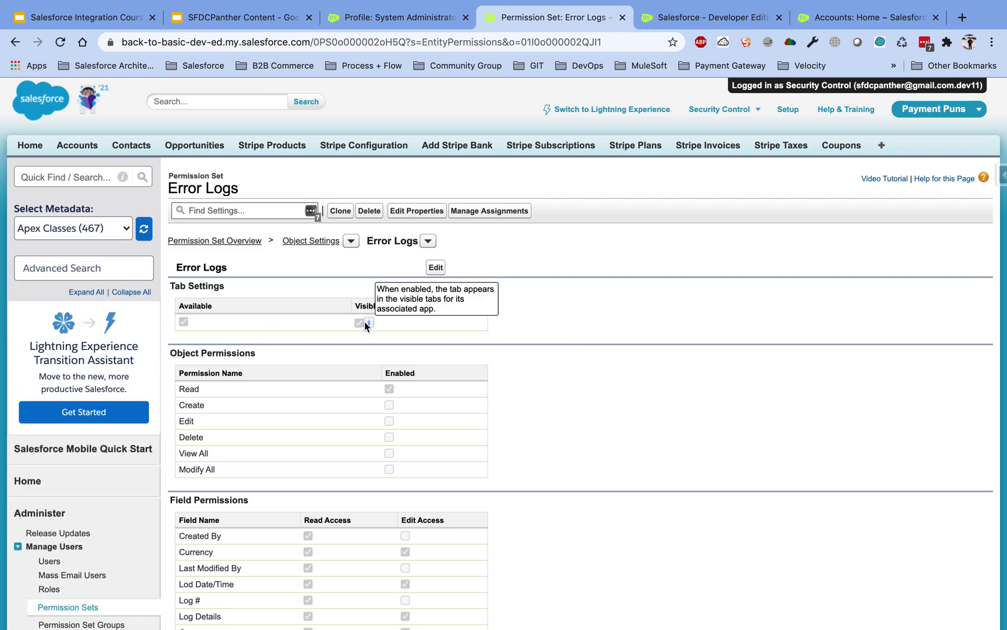
scroll(381, 400, "down", 2)
scroll(380, 401, "down", 1)
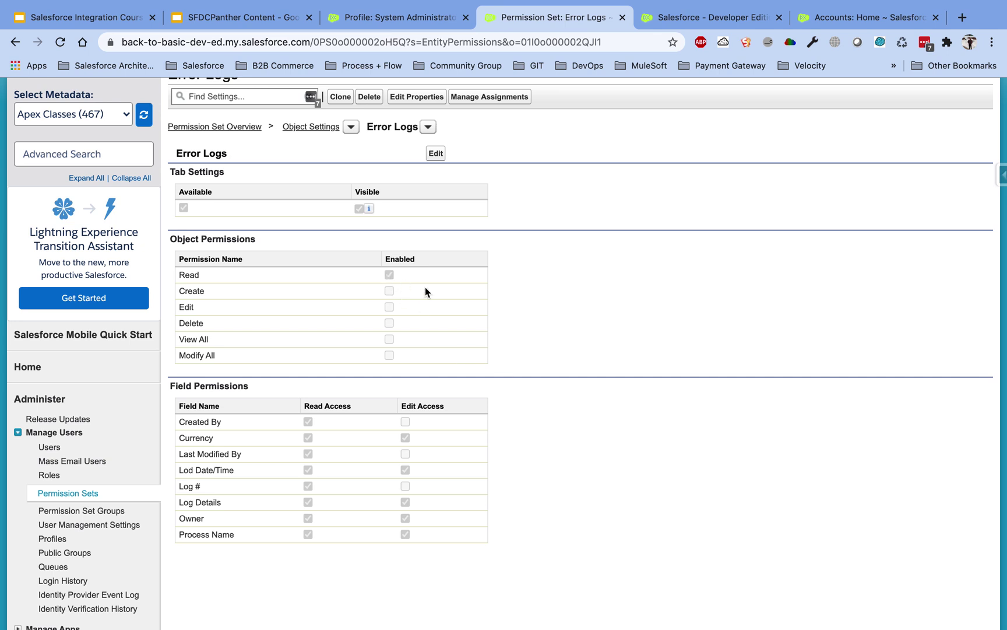
Assign the Error Logs permission set to the active user who has the System Administrator - Cloned profile.
scroll(425, 286, "up", 3)
left_click(487, 153)
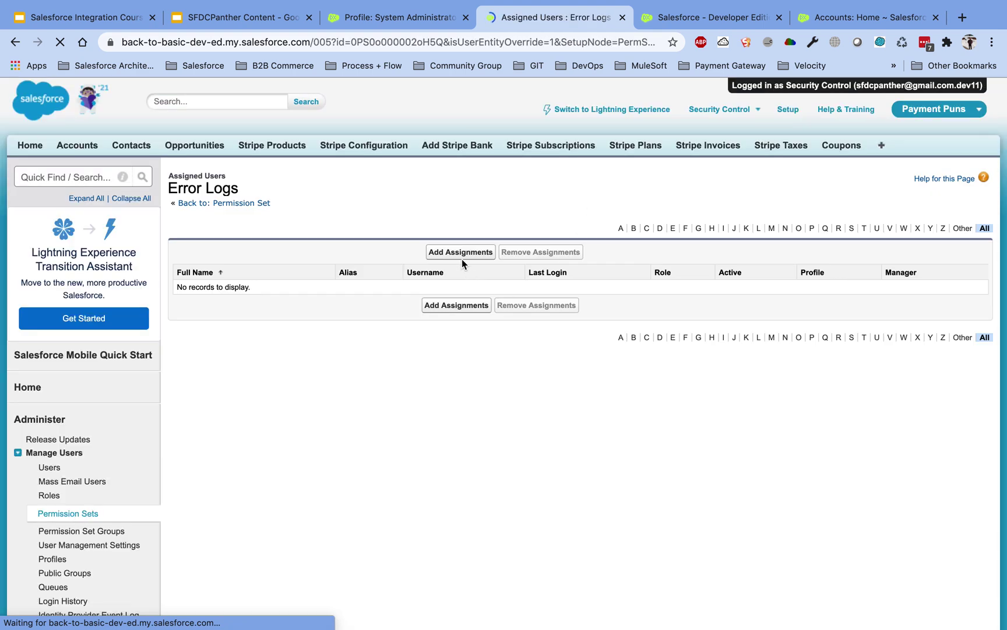
left_click(459, 254)
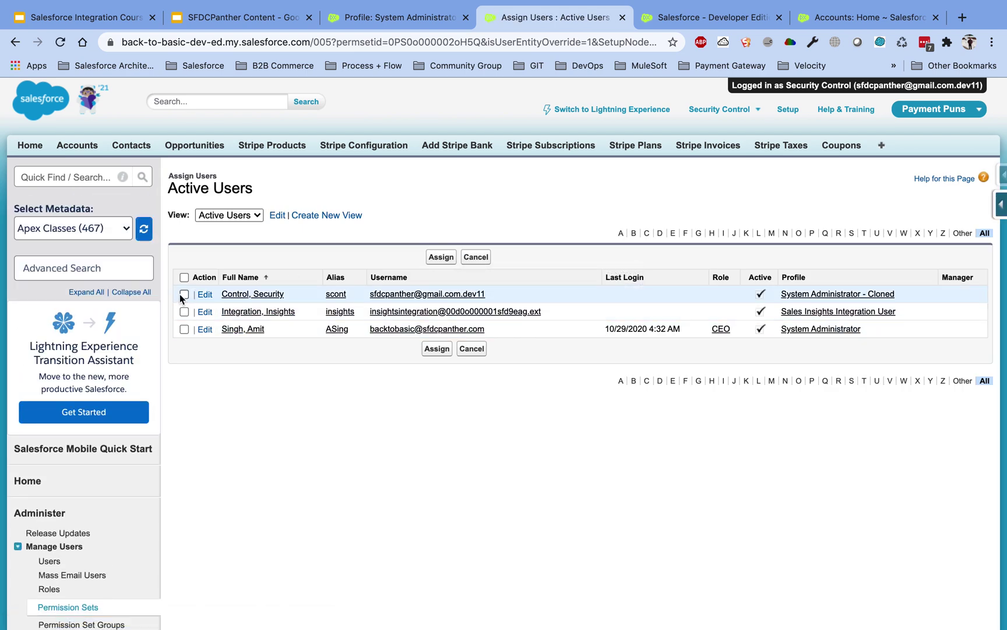
left_click(185, 293)
left_click(440, 257)
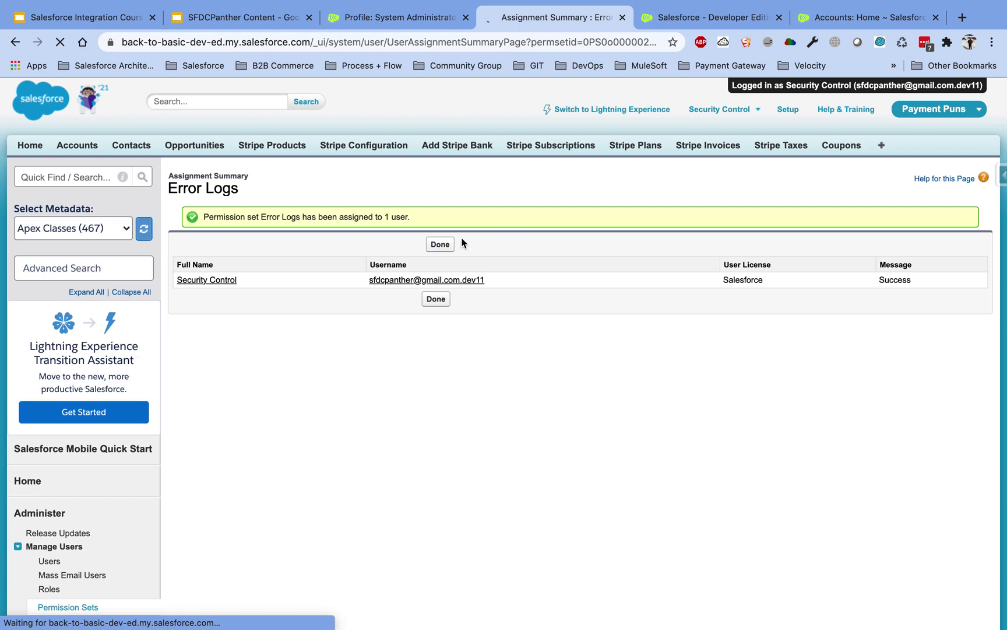
left_click(440, 245)
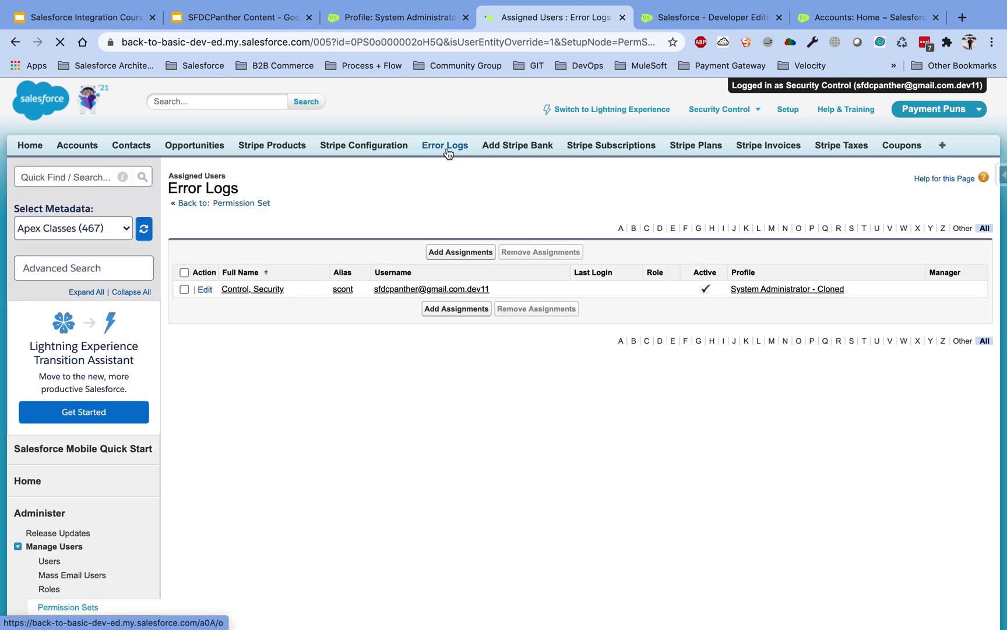
Reload the Error Logs home page, view the LOG - 001110 record, and go back to the list from it.
left_click(863, 17)
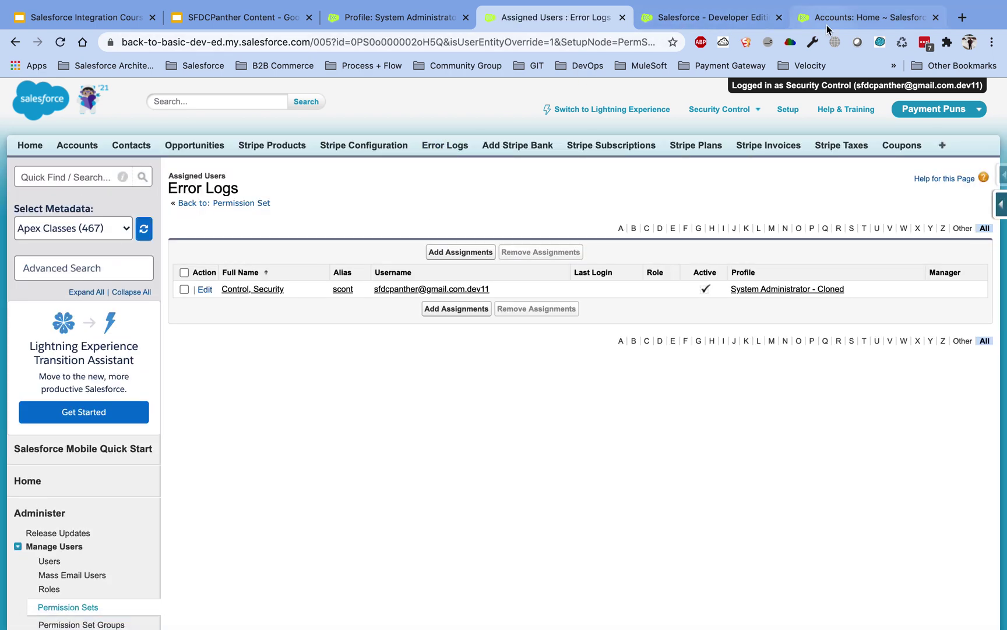
left_click(725, 18)
left_click(447, 40)
key("Return")
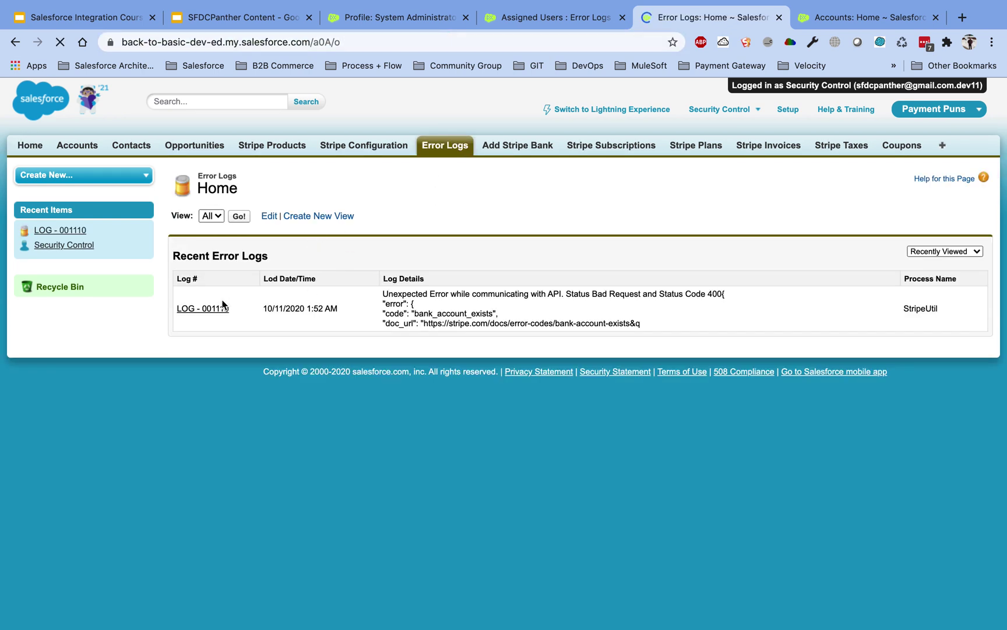
left_click(203, 309)
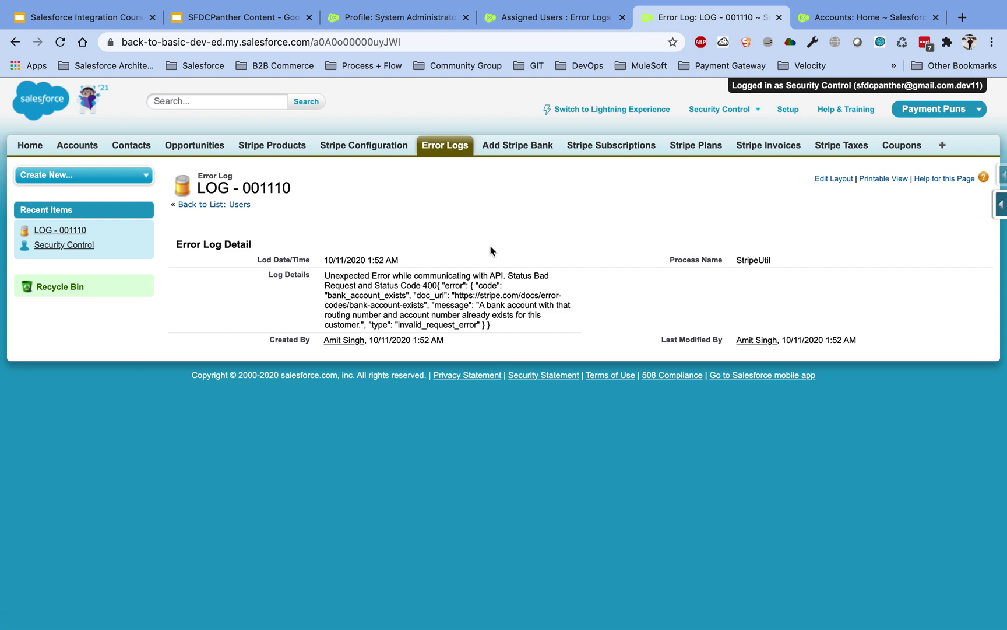
left_click(202, 205)
Review the "Behind the scene" access flowchart in Google Slides, returning briefly to Salesforce to go back from the assigned users to the permission set.
left_click(249, 19)
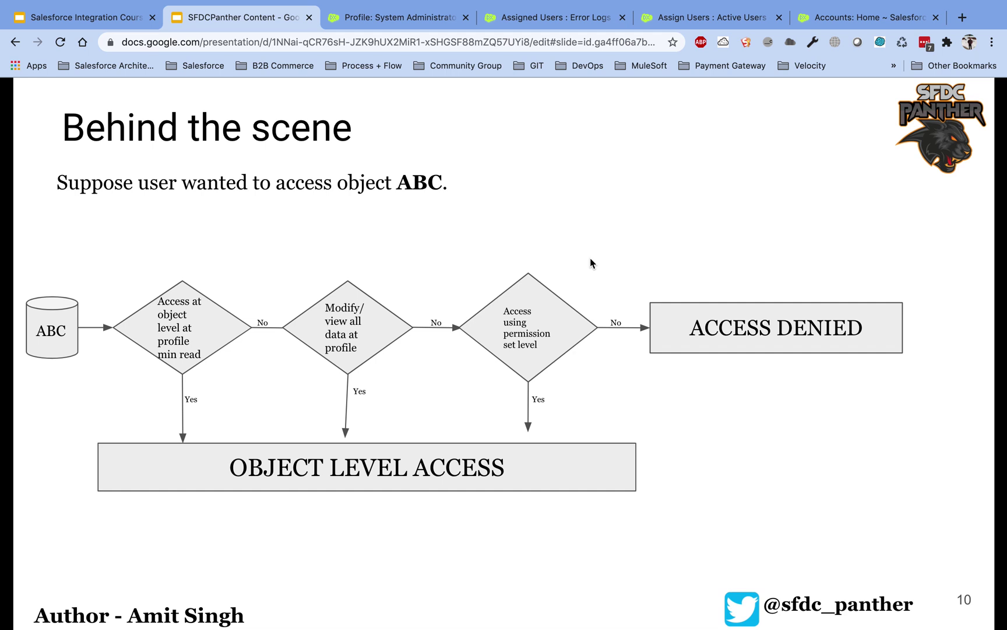
left_click(556, 17)
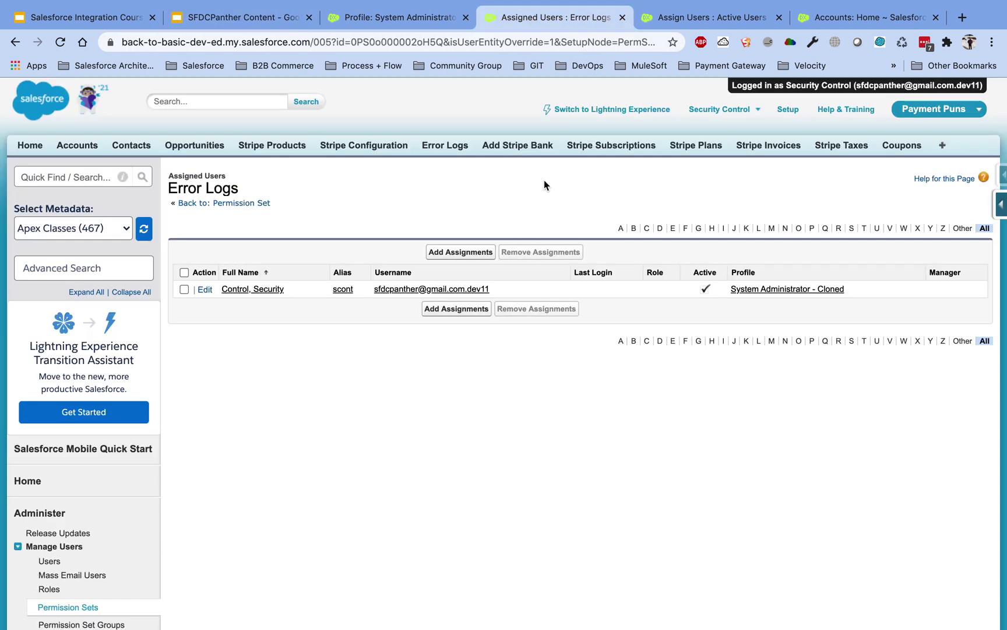
left_click(235, 203)
left_click(245, 19)
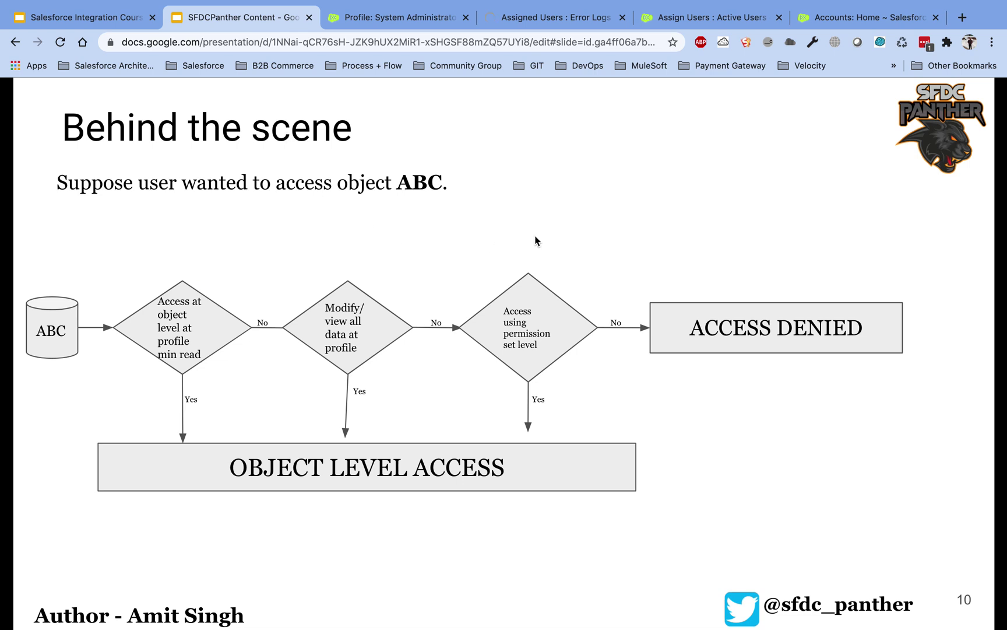